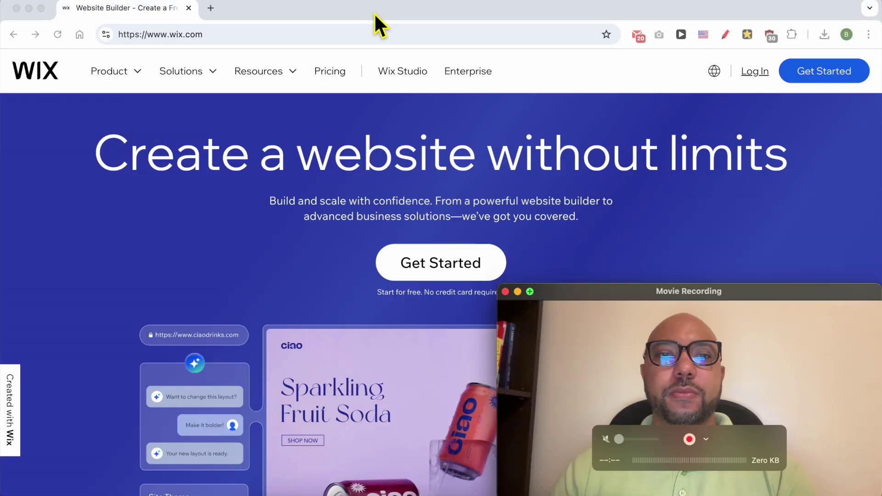
- Log in to the existing Wix account with Google to reach the blog's setup dashboard
click(262, 205)
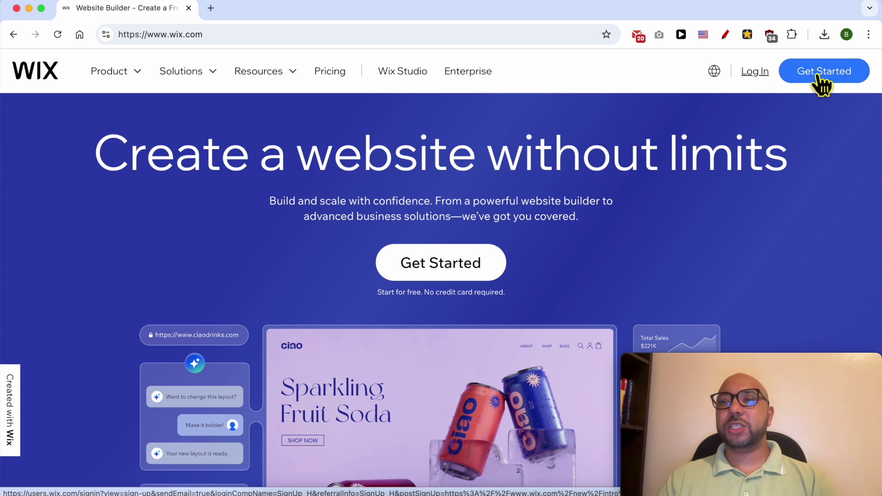
click(824, 74)
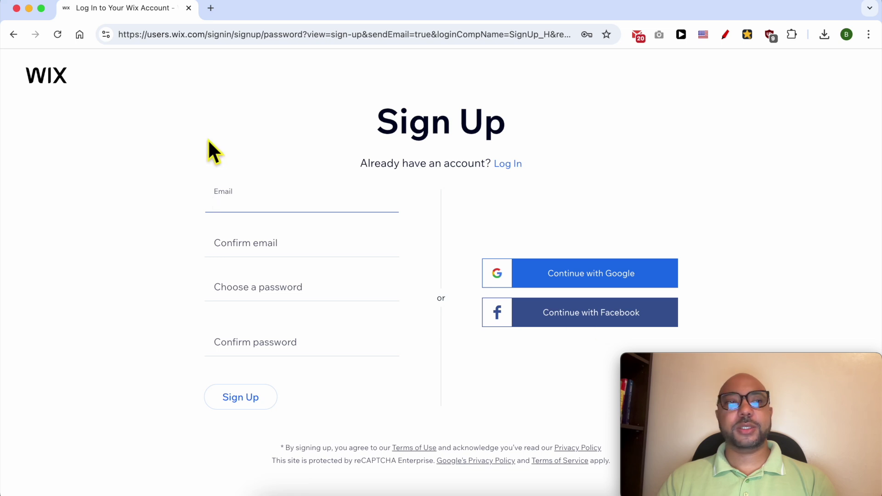
click(13, 34)
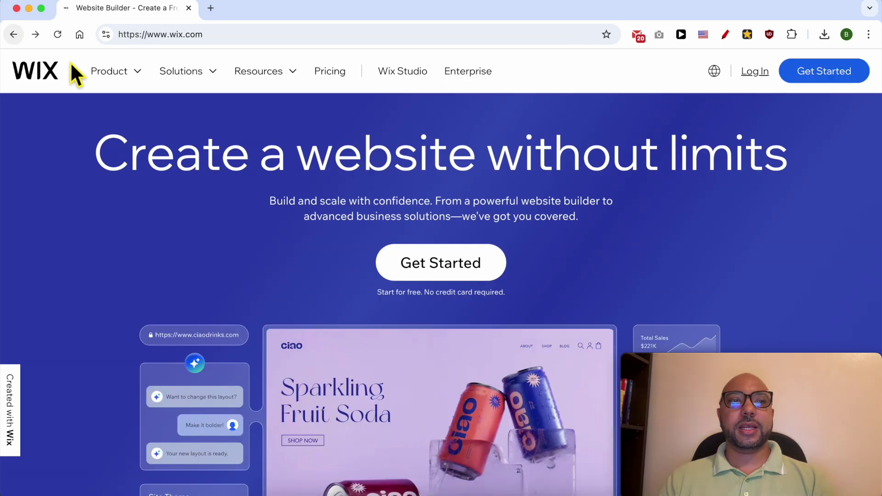
click(749, 74)
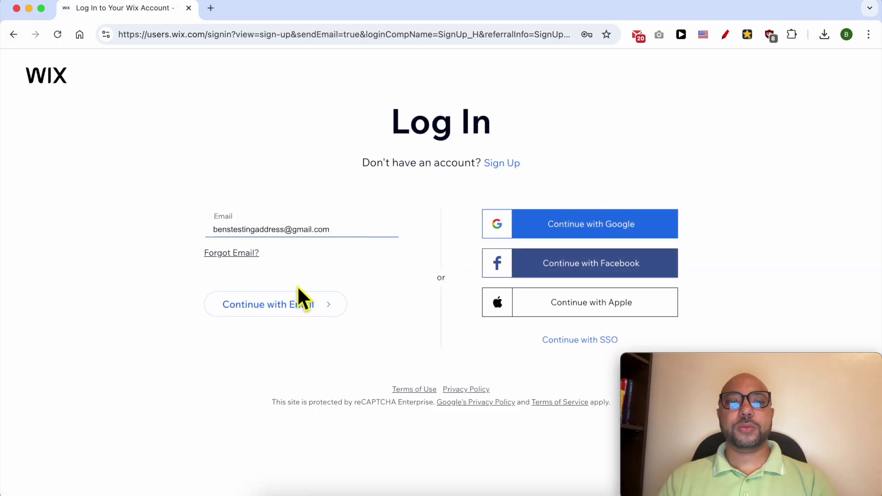
click(289, 302)
click(448, 271)
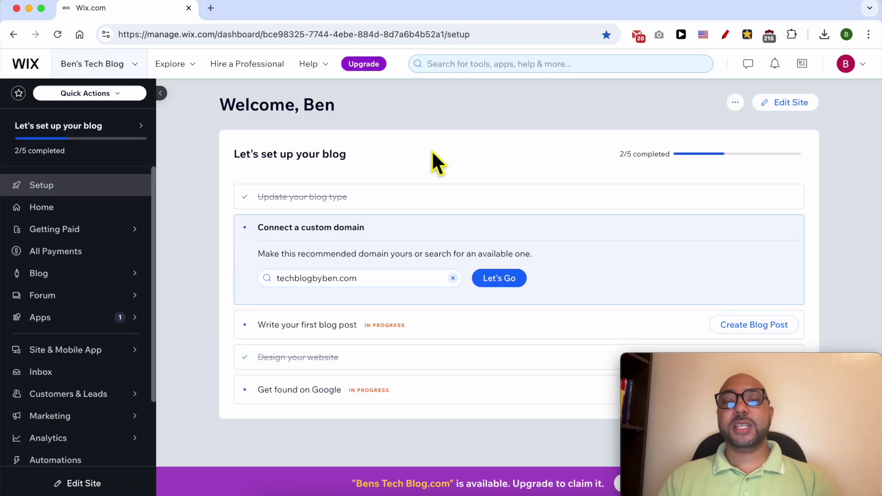
- Check the site list, then choose Create new site from the ••• Site Actions menu
click(118, 73)
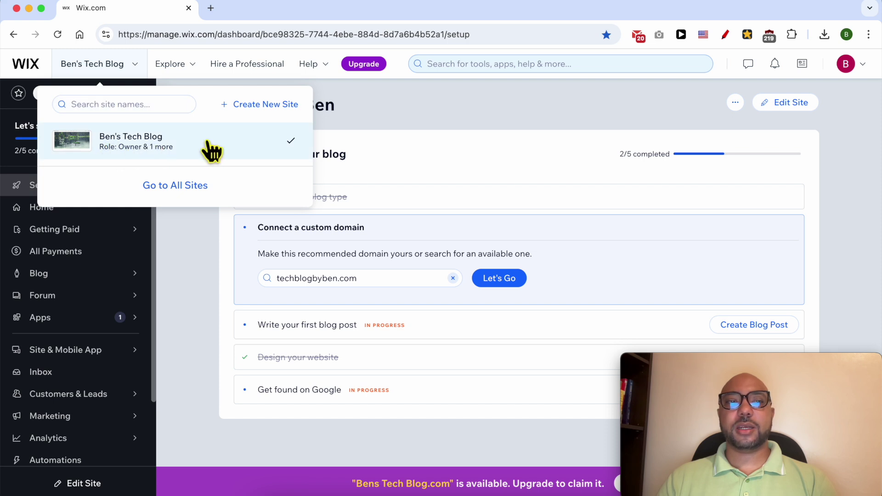
click(455, 161)
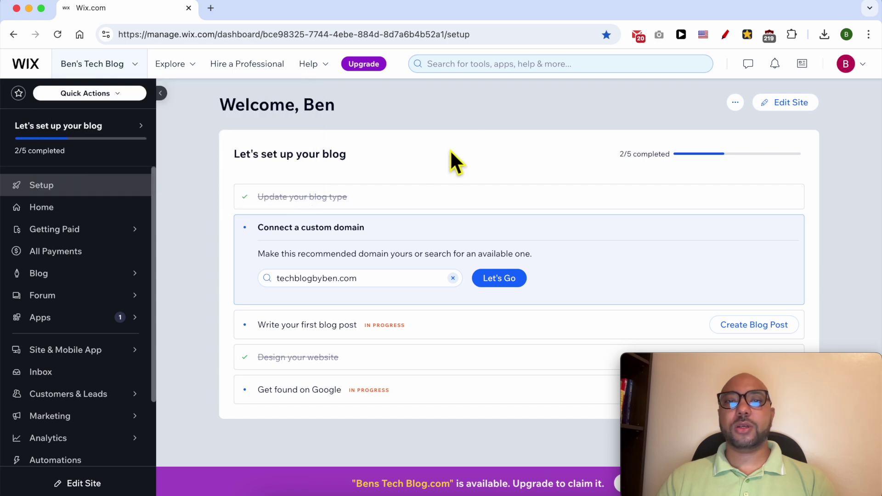
click(735, 102)
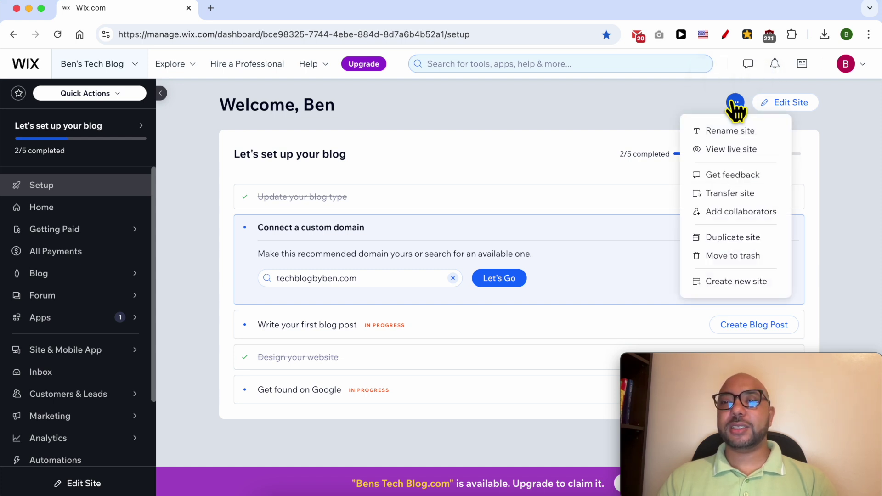
click(754, 284)
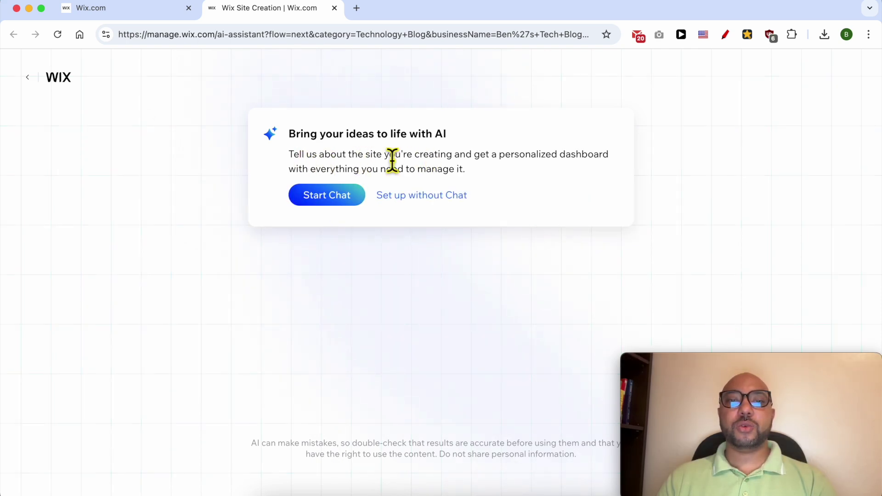
- Choose to set up the new site without the AI chat
double_click(441, 134)
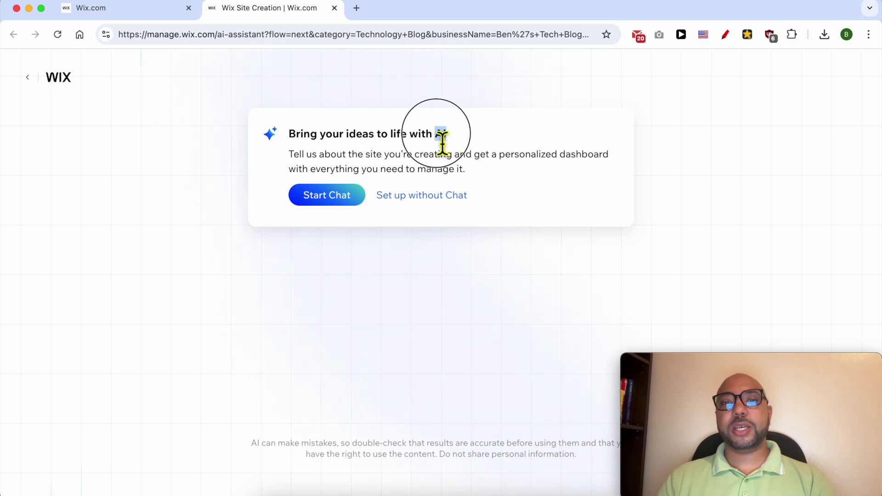
click(427, 196)
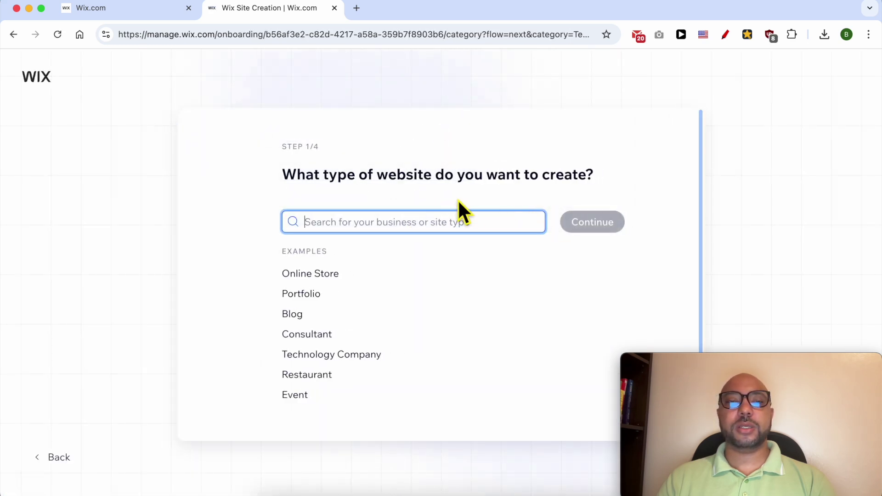
mouse_move(737, 362)
drag(737, 361, 749, 9)
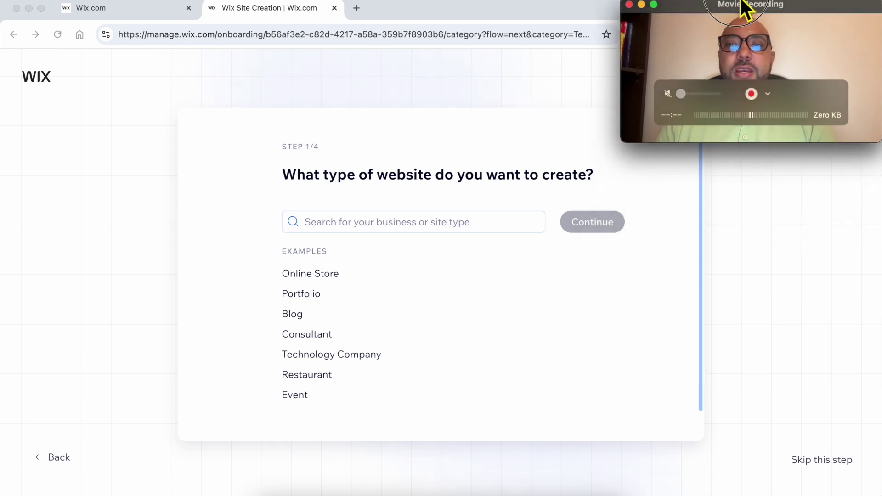
- Select plain Blog as the website type and continue to step 2 of 4
click(297, 317)
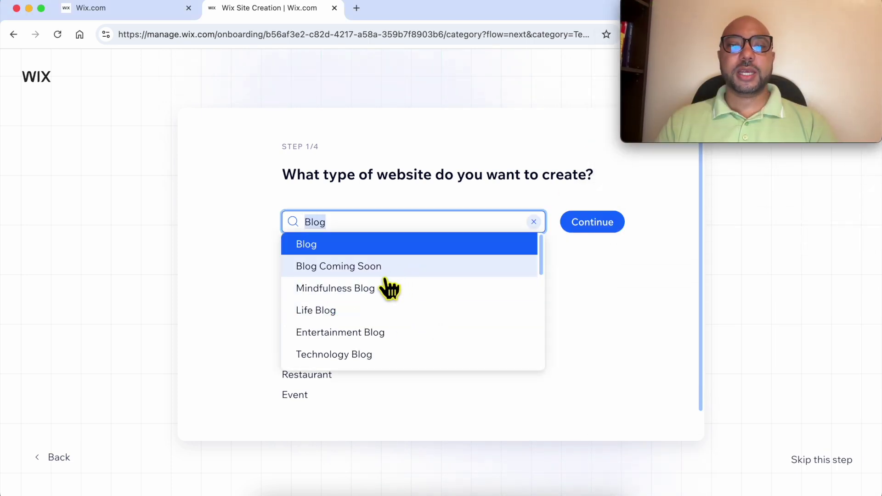
scroll(384, 322, down, 5)
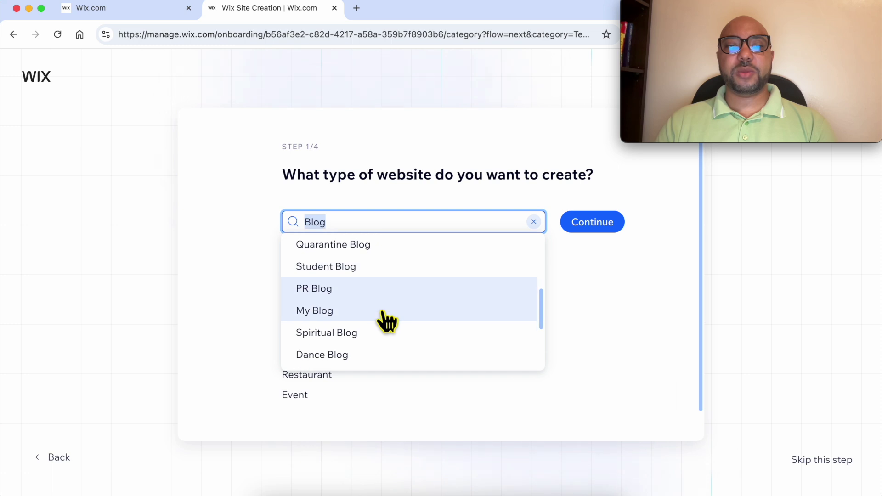
scroll(386, 321, down, 4)
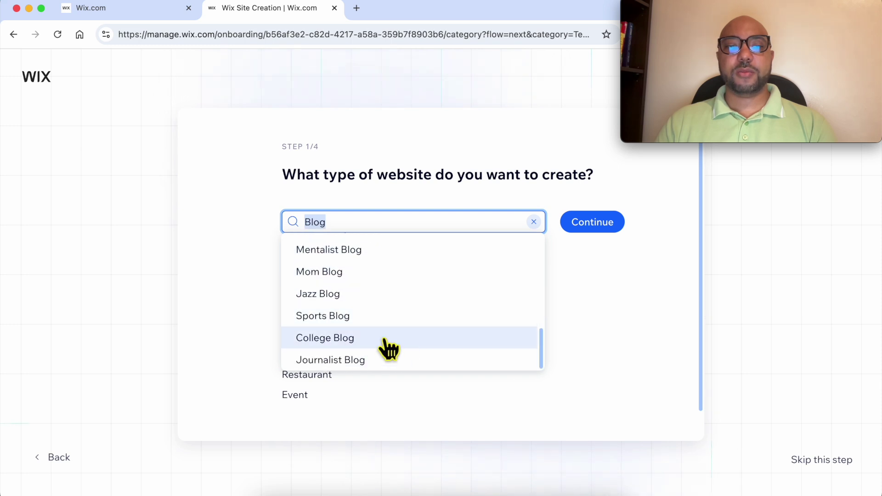
scroll(388, 309, up, 4)
key(XF86MonBrightnessUp)
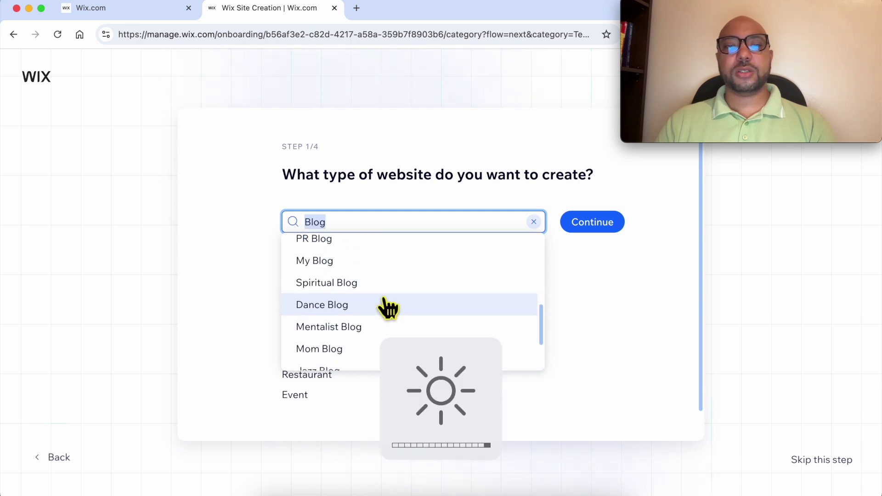
scroll(385, 306, up, 3)
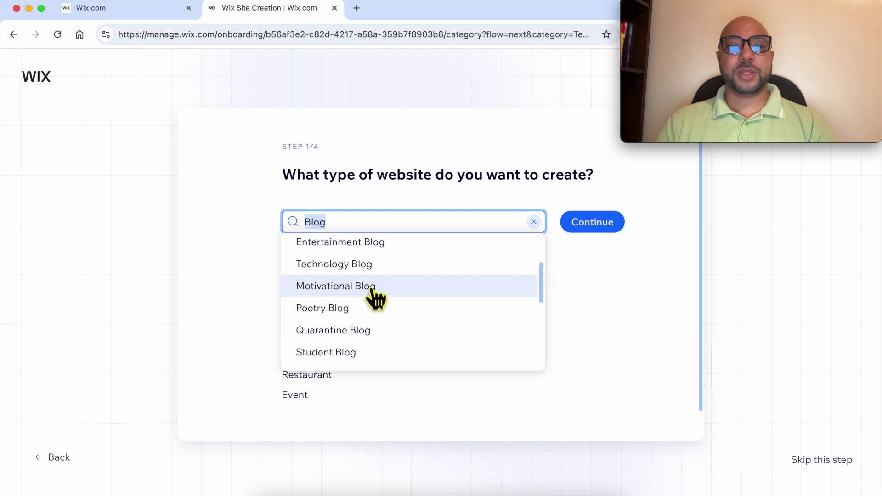
click(370, 248)
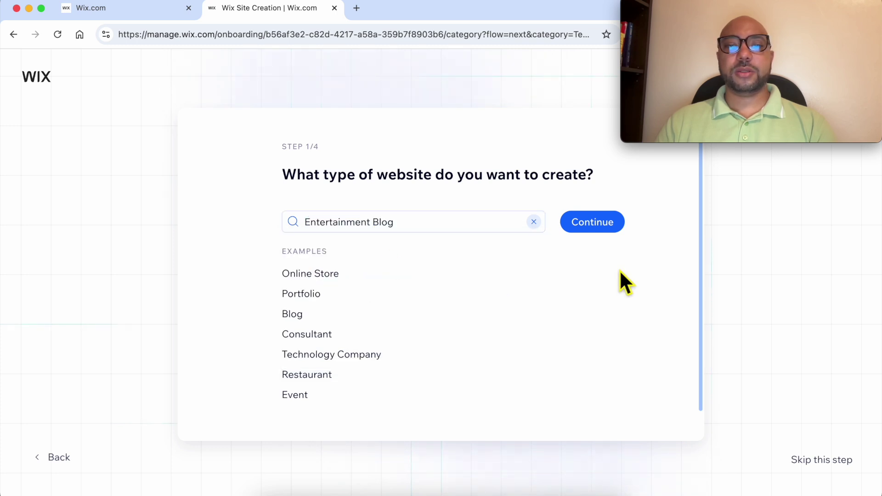
click(472, 227)
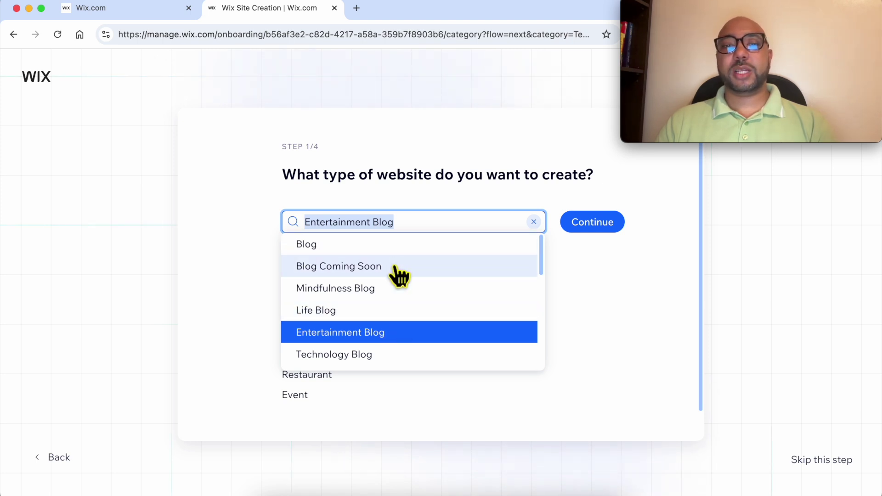
click(357, 248)
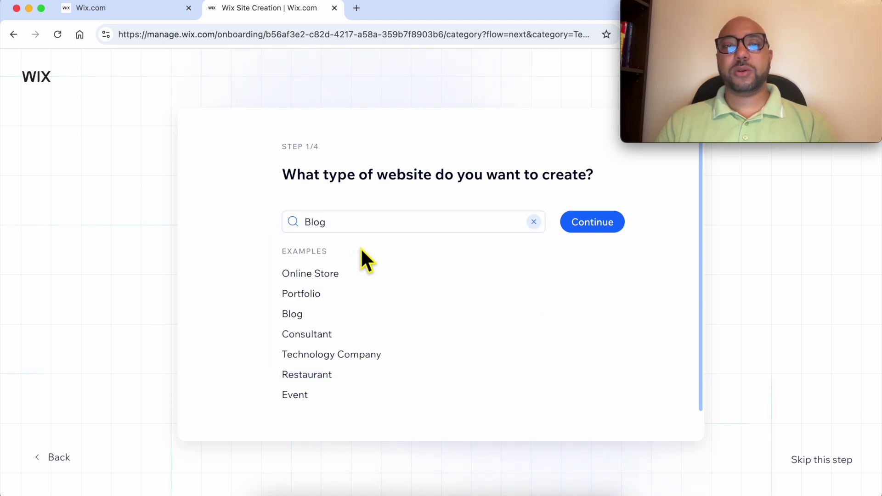
click(588, 224)
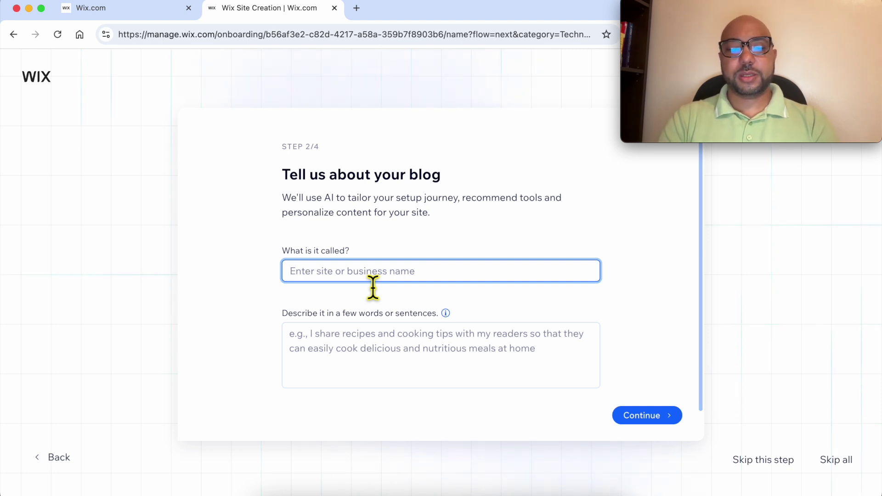
- Name the blog 'iPhone blog', describe it as sharing iPhone 15 experiences, and continue
text(i)
key(BackSpace)
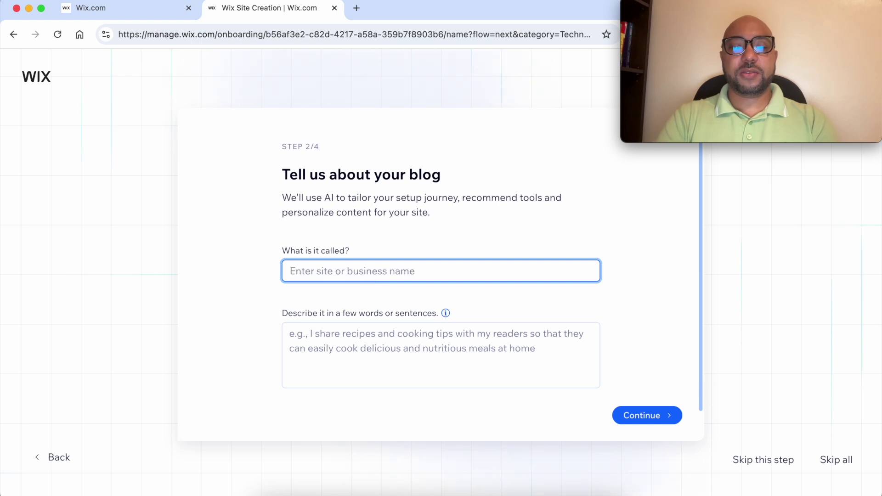
text(iPhone Blo)
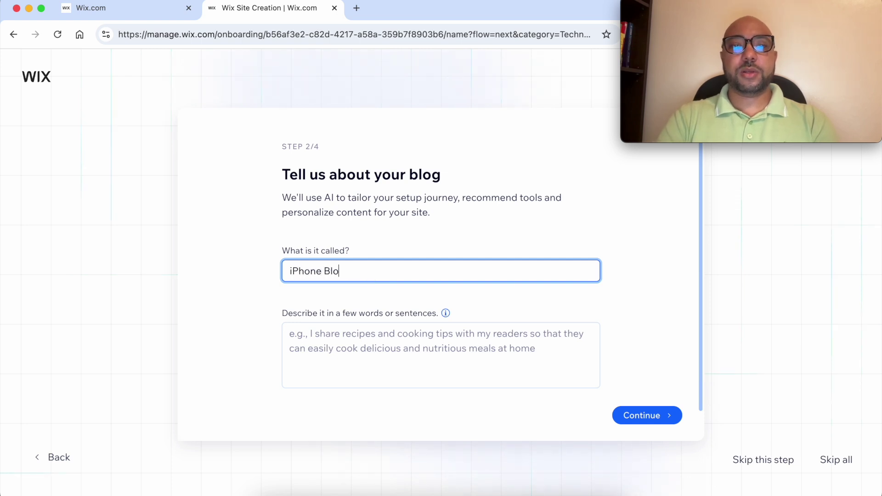
text(g)
key(BackSpace)
key(BackSpace)
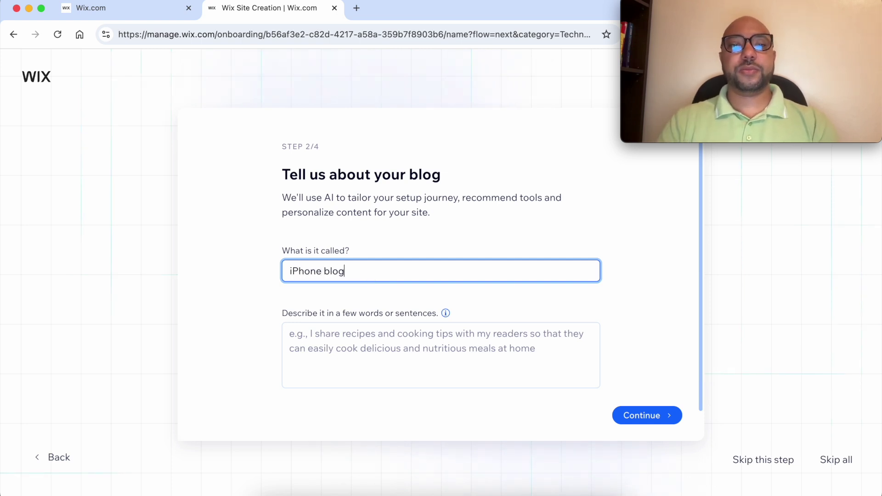
click(459, 355)
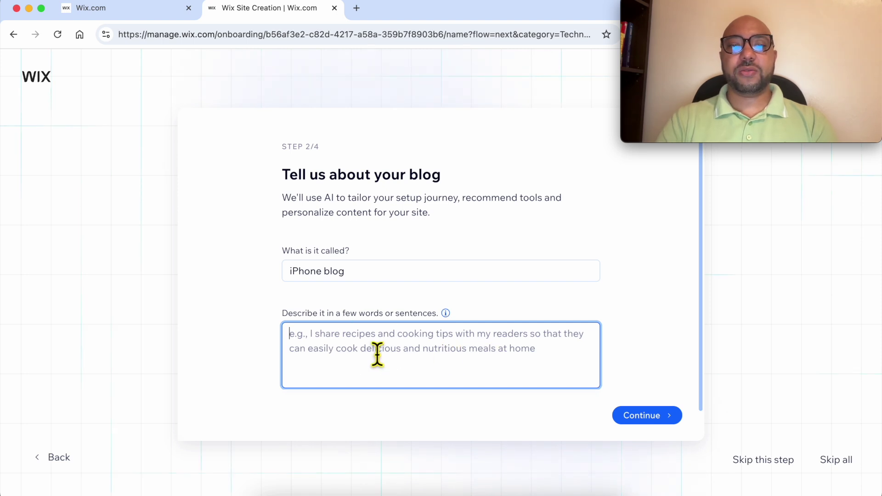
text(i)
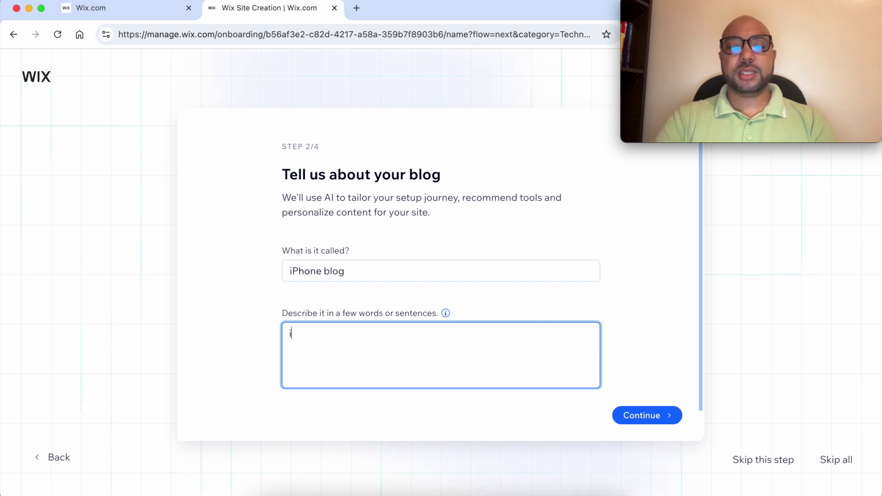
key(BackSpace)
text(t)
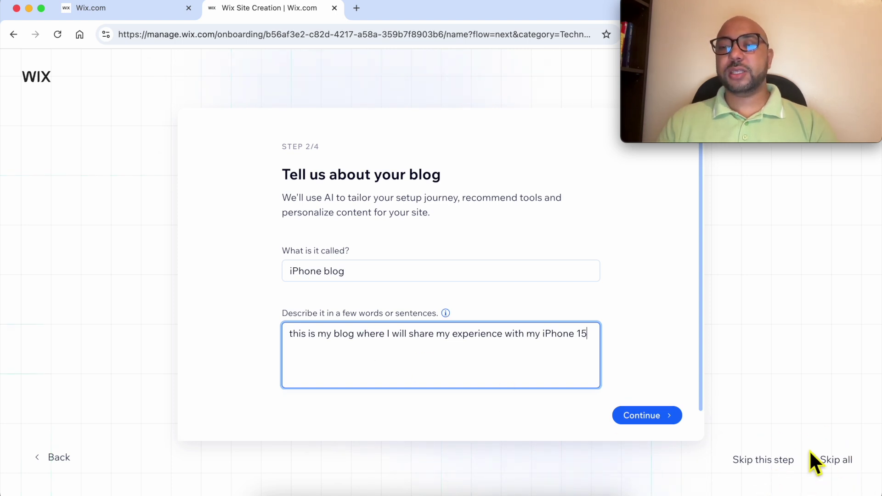
click(653, 418)
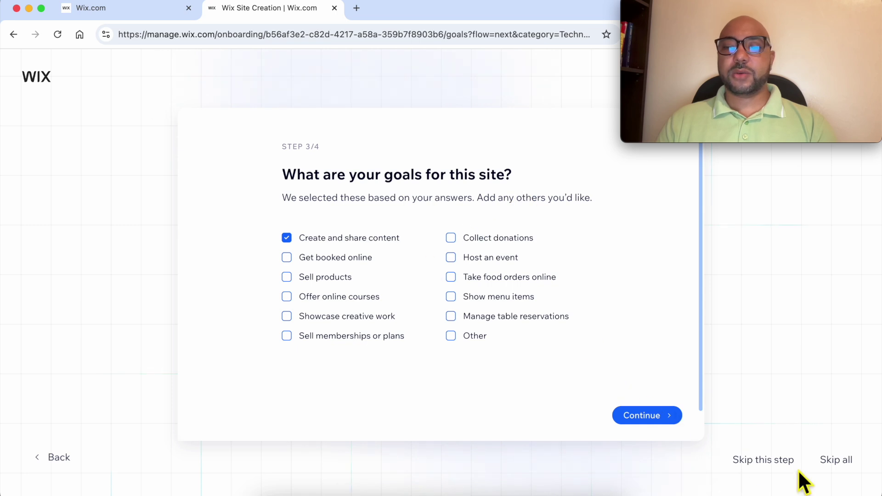
- Skip the goals question, tick Send email marketing campaigns, and finish onboarding
click(785, 463)
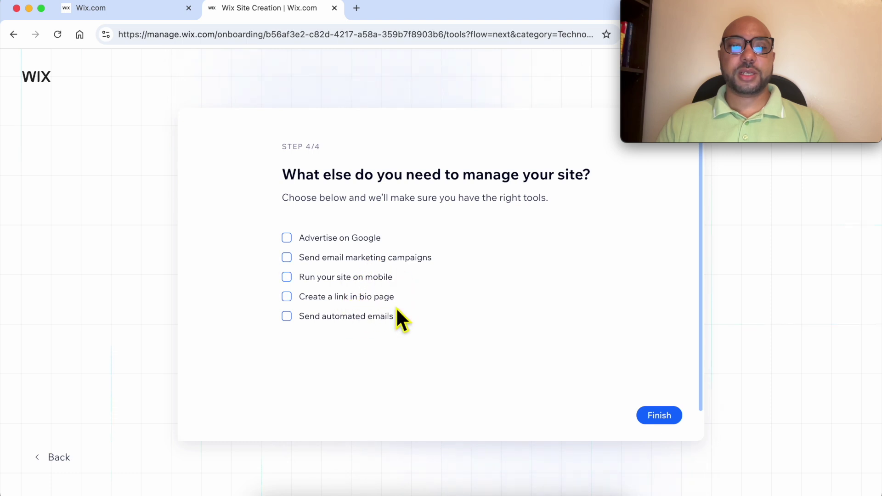
click(343, 262)
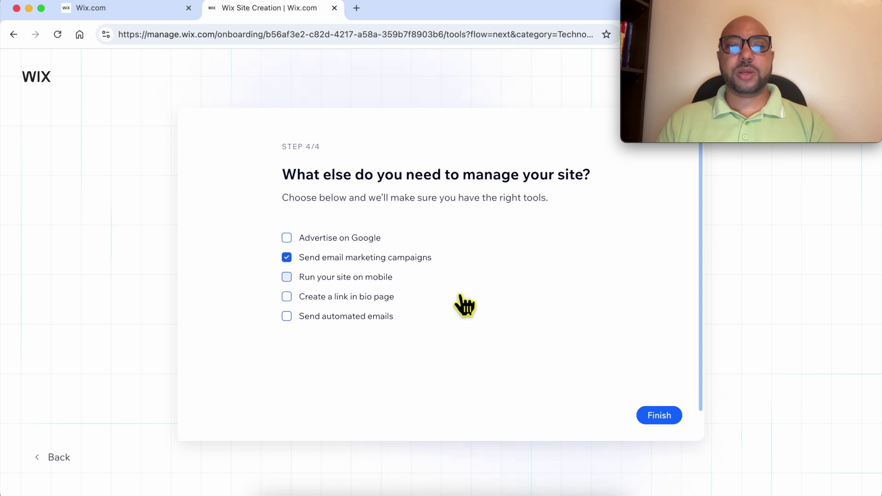
click(662, 416)
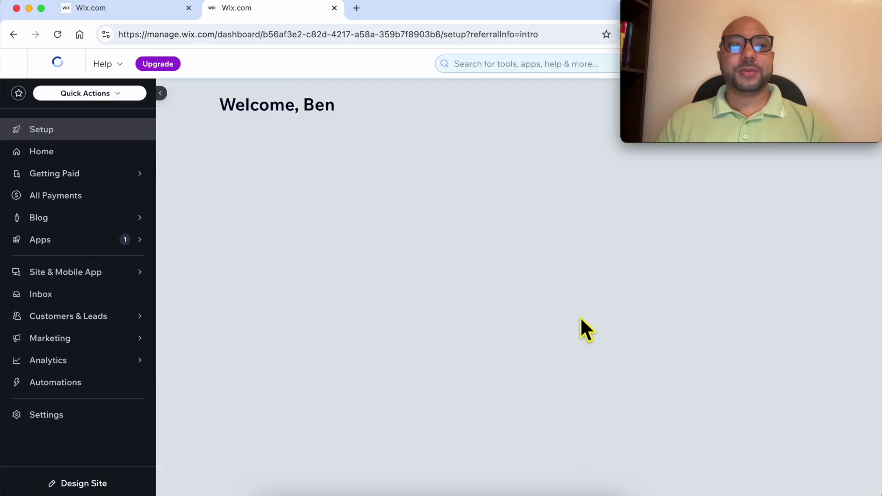
- Look at the other site's dashboard and the site list, then return to the iPhone blog
drag(718, 17, 728, 370)
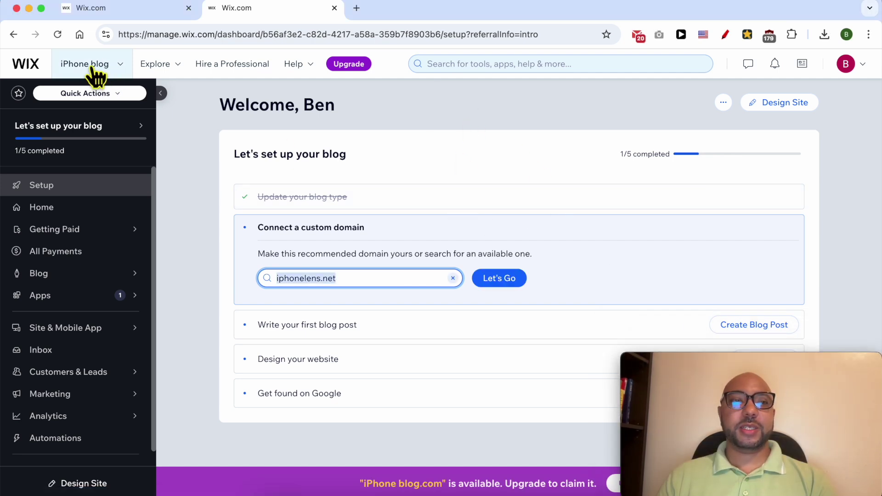
click(109, 12)
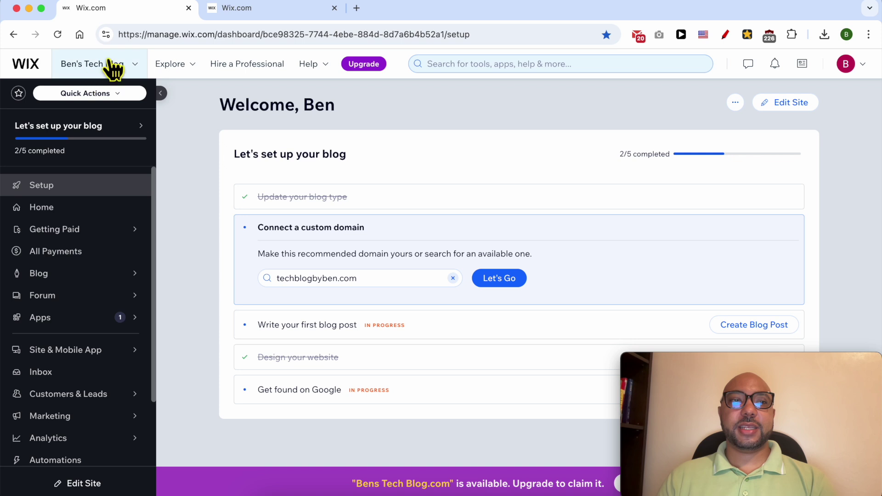
click(236, 8)
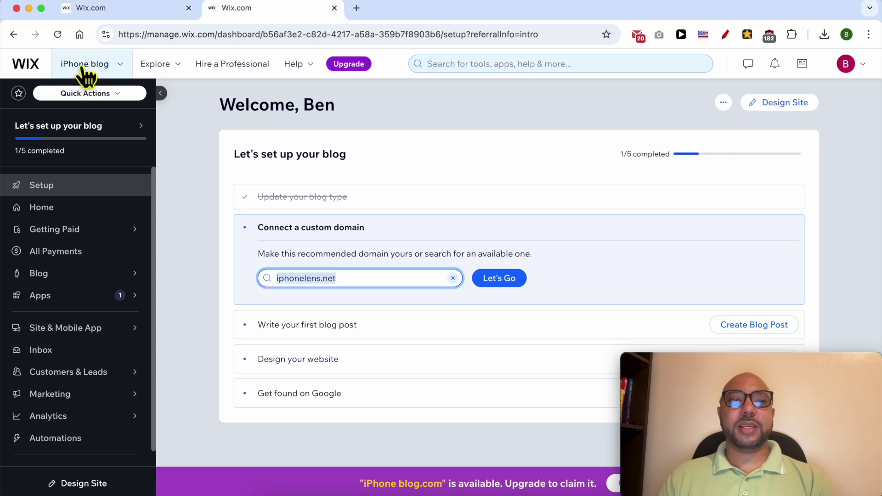
click(95, 64)
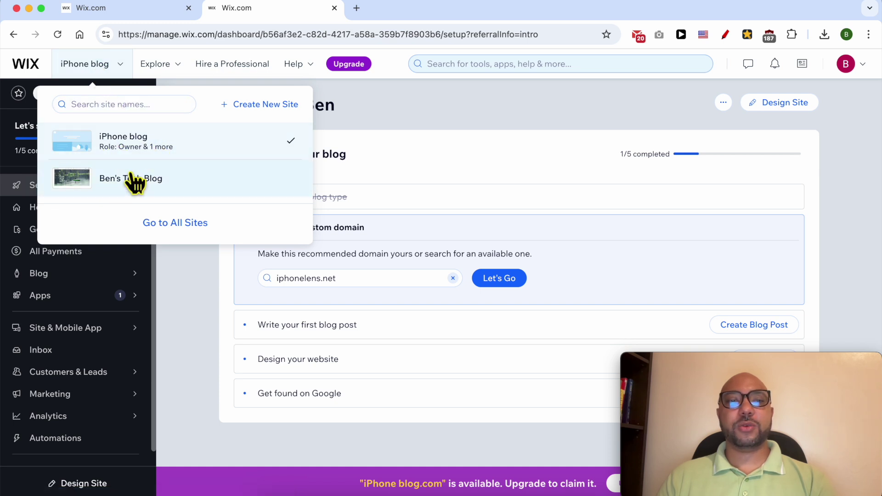
click(424, 154)
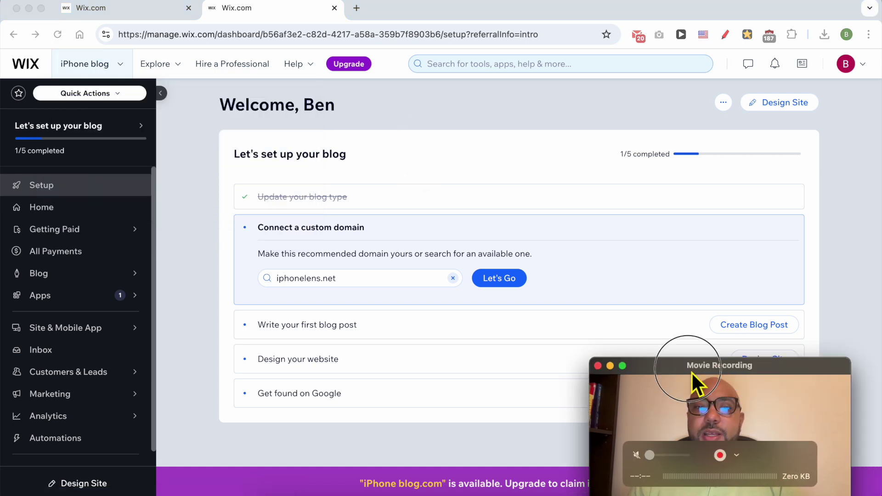
- Start the first blog post from the iPhone blog's Setup checklist
drag(691, 371, 153, 343)
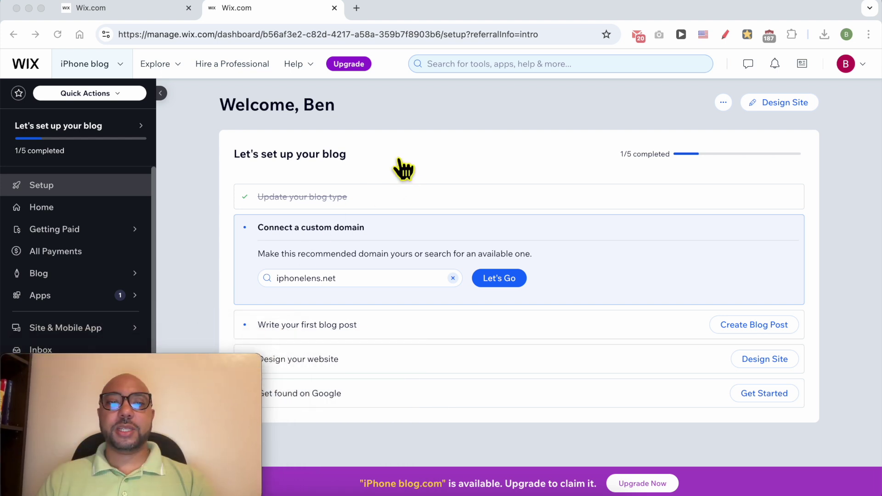
click(447, 220)
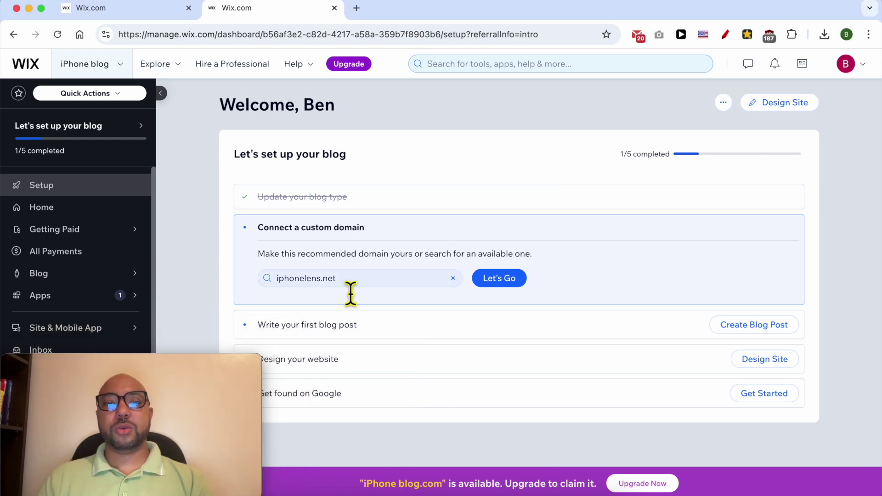
drag(301, 228, 384, 231)
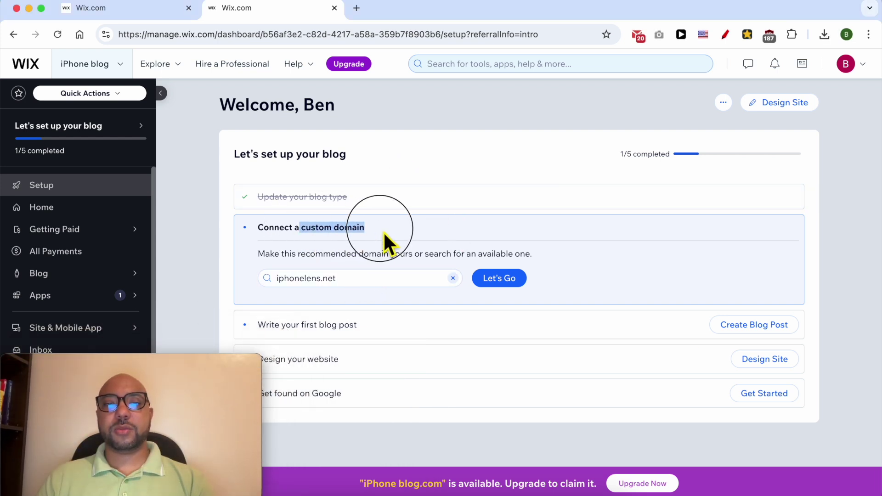
scroll(349, 321, down, 1)
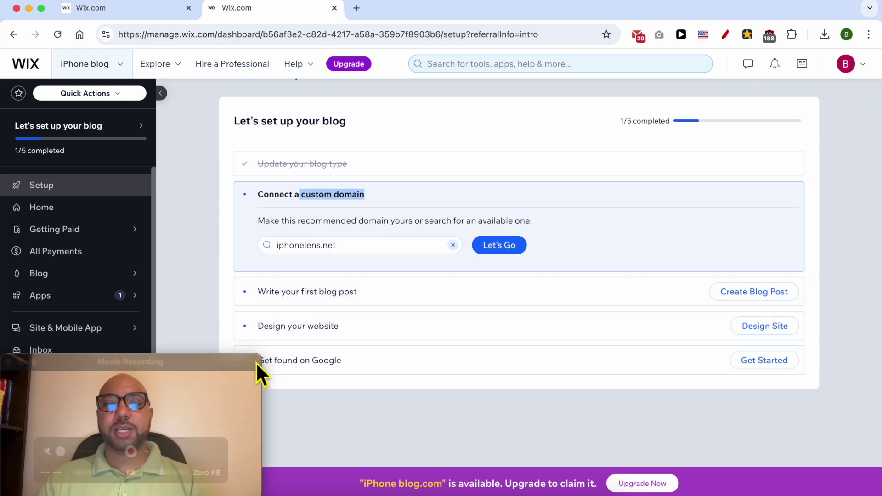
drag(224, 363, 198, 365)
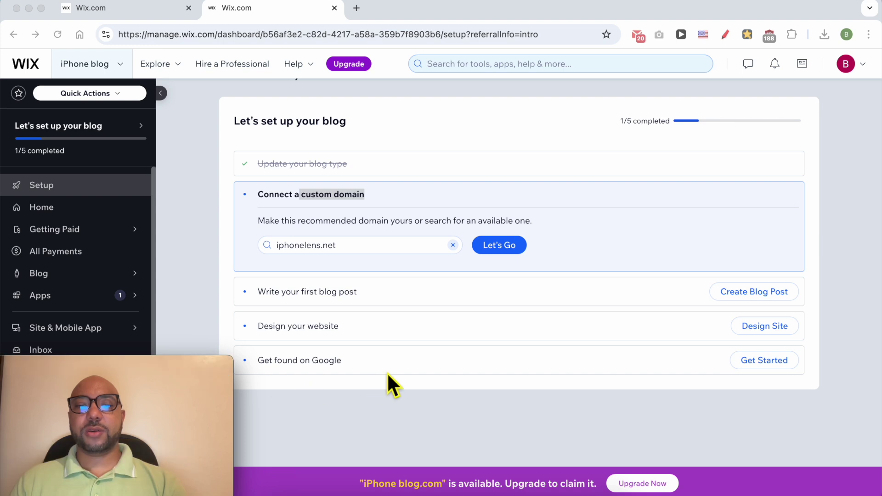
drag(194, 364, 850, 364)
click(866, 243)
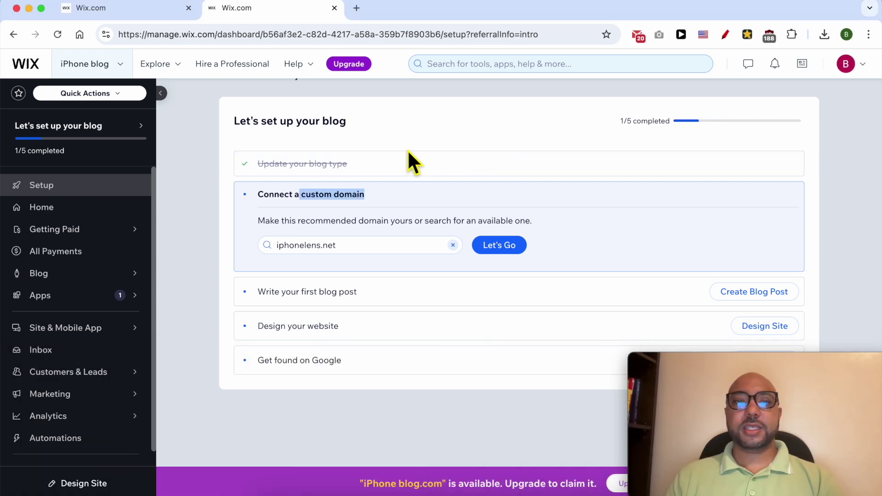
click(754, 294)
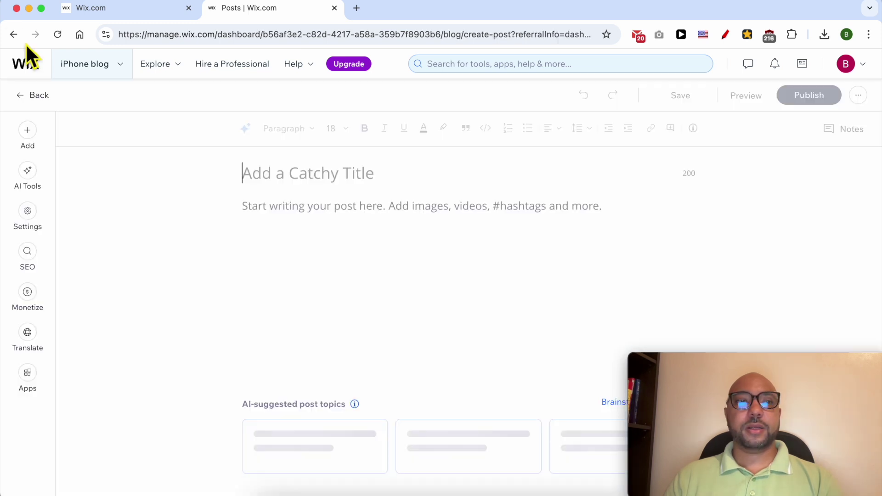
click(13, 35)
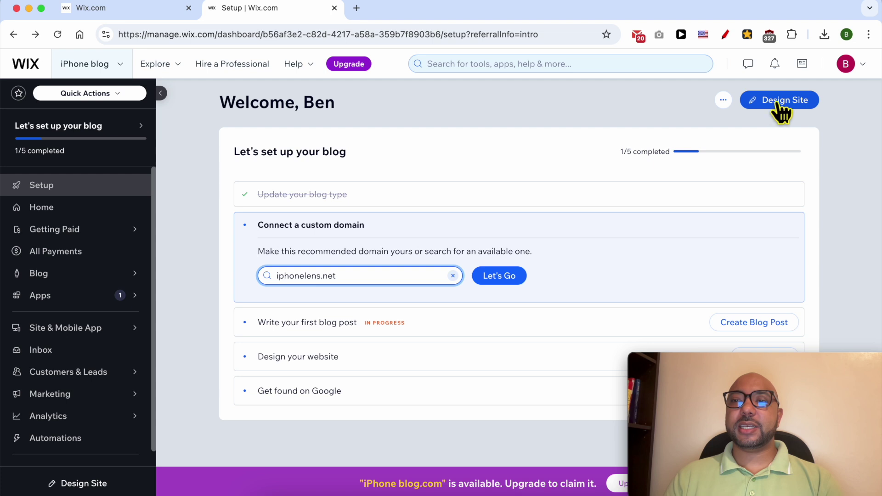
click(725, 101)
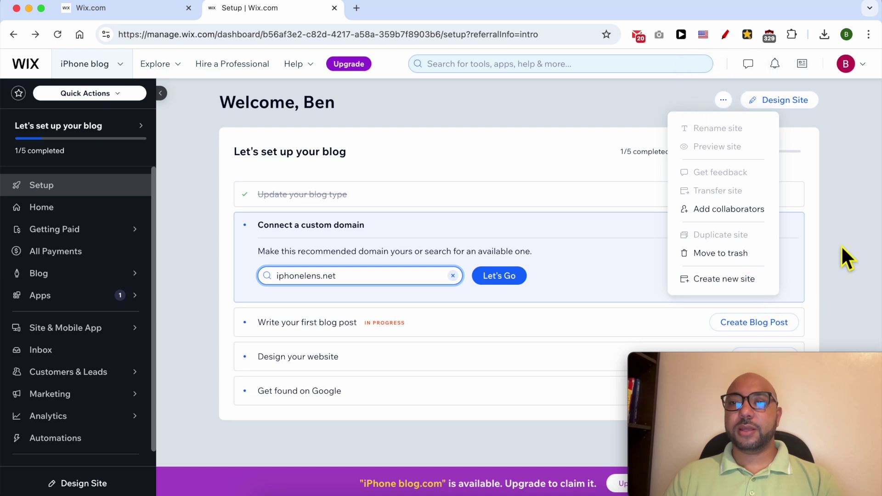
click(770, 323)
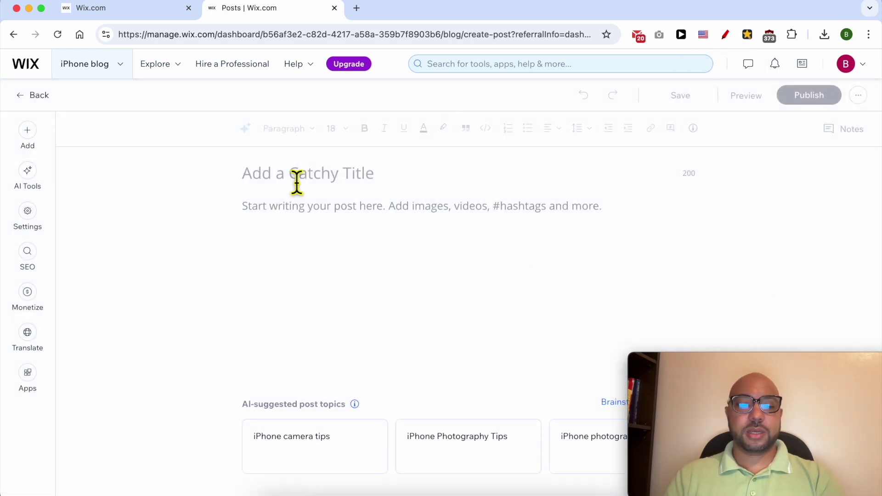
- Title the post 'my first iphone experience', add body text 'blog post', and publish it
text(my first iphone exp)
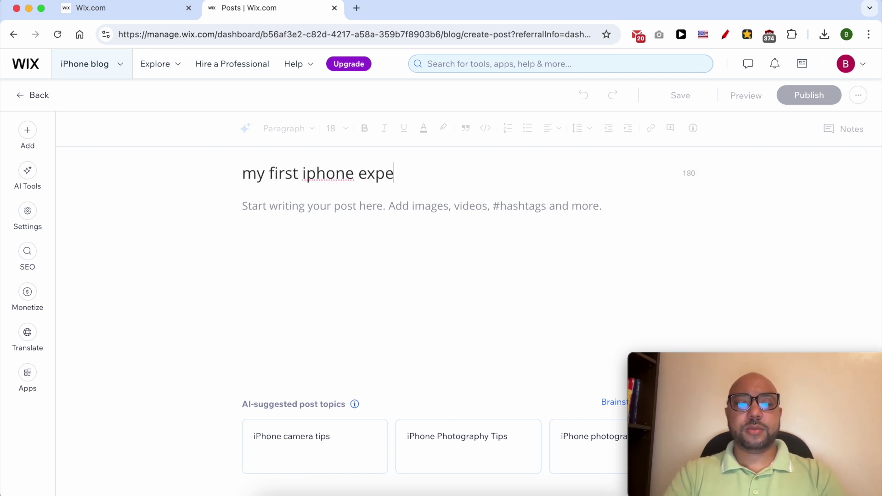
text(ence)
click(315, 222)
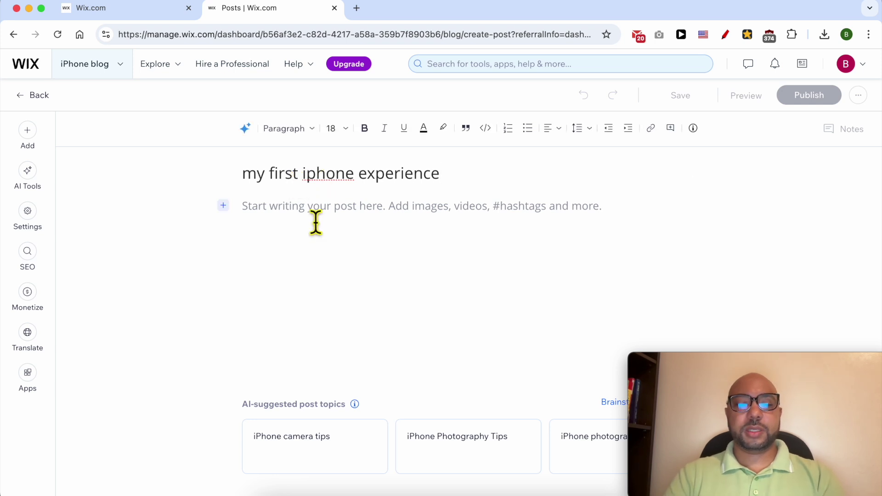
text(blog post)
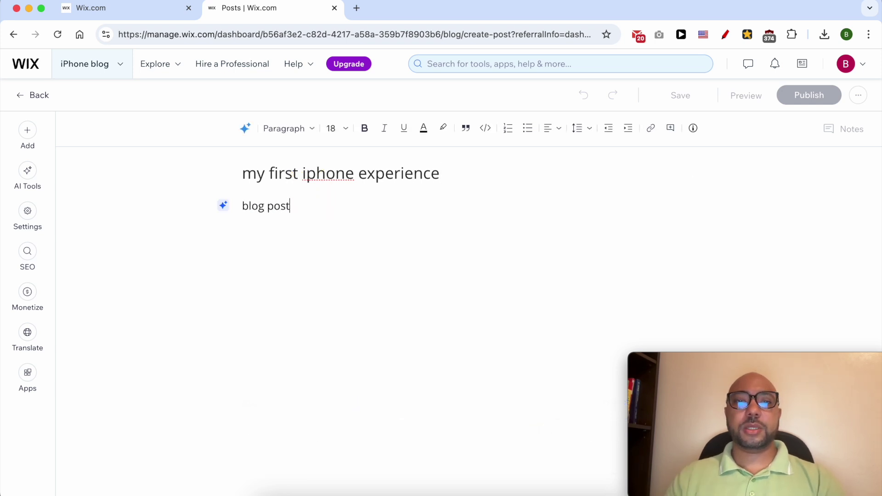
click(810, 96)
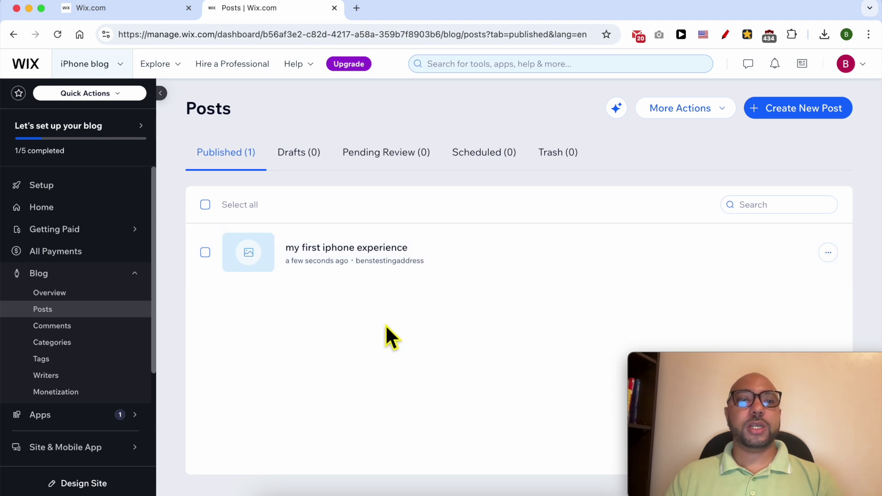
- From the dashboard home, begin designing the site and pick a template instead of AI
click(68, 188)
click(70, 211)
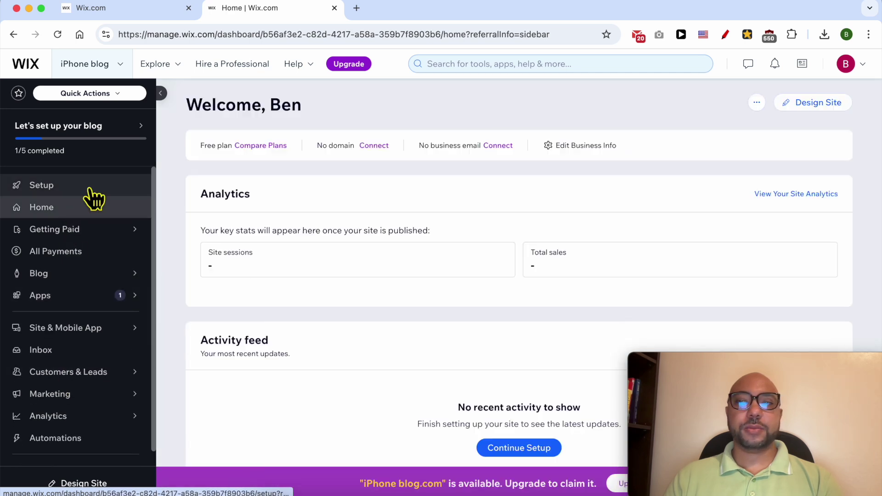
click(811, 105)
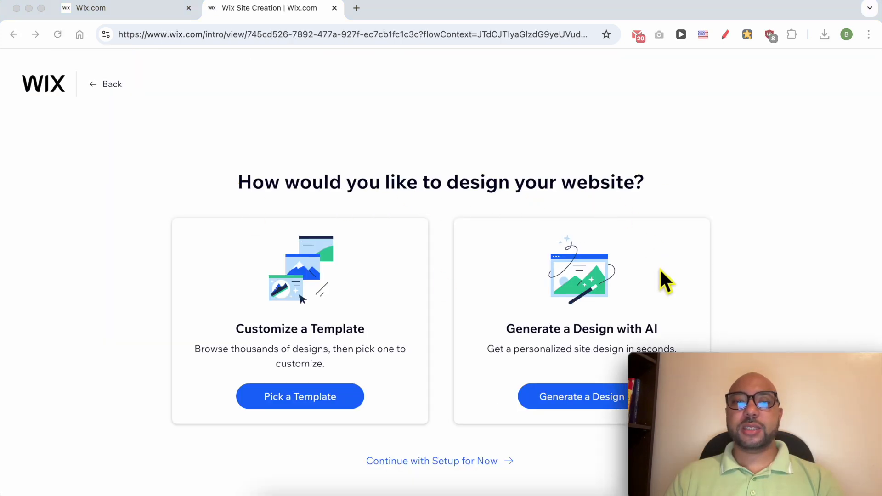
click(271, 344)
drag(229, 335, 400, 330)
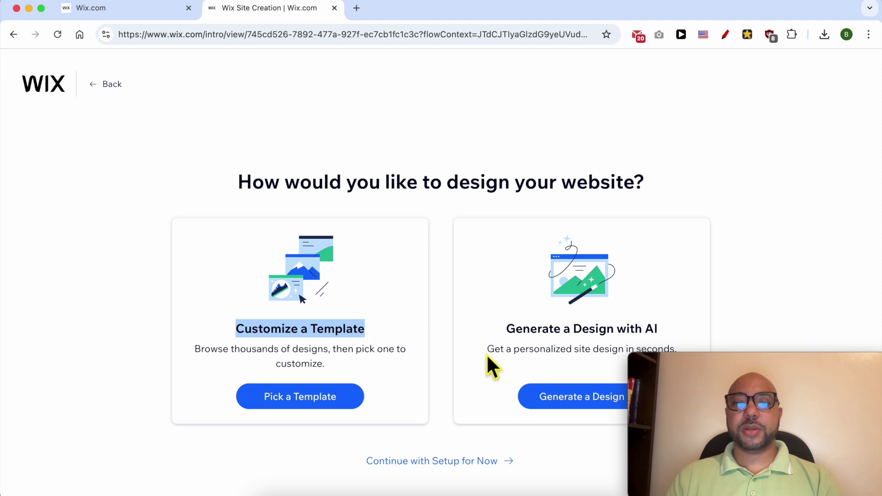
drag(503, 330, 692, 331)
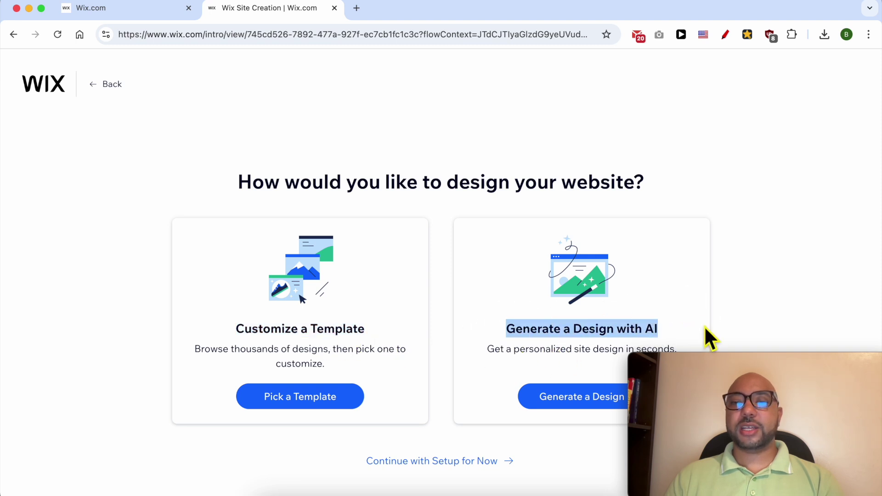
drag(754, 365, 712, 68)
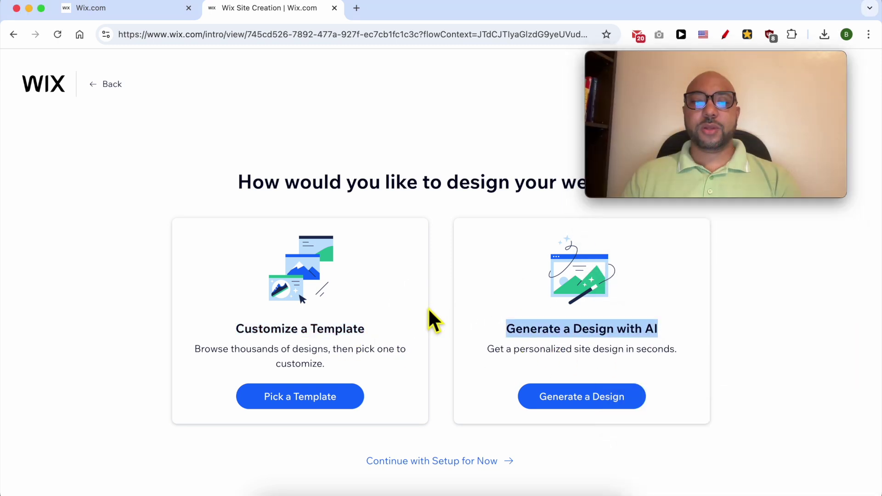
click(312, 401)
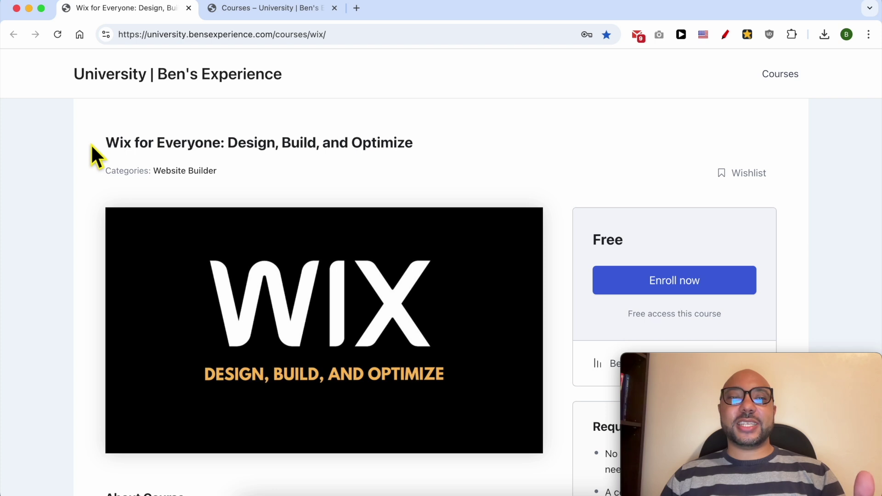
- Expand the Wix for Everyone lesson sections from Basic Website Editing to Restoring and Transferring
drag(104, 144, 225, 148)
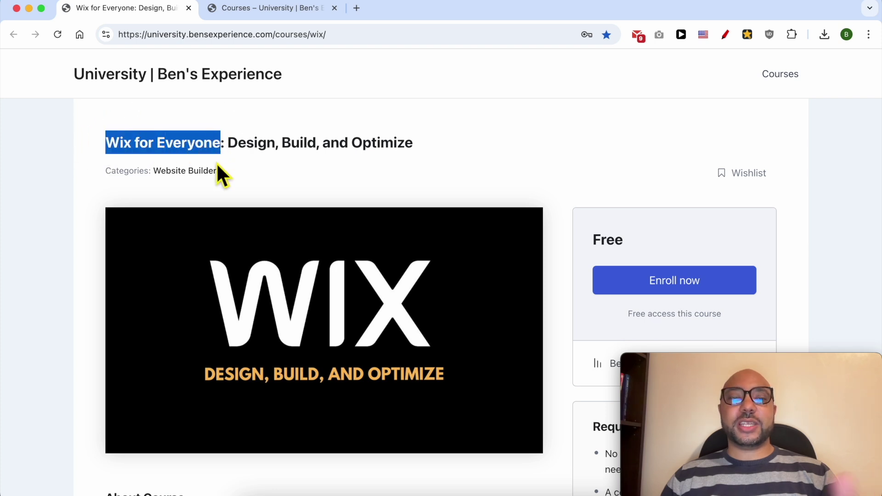
scroll(227, 198, down, 5)
scroll(226, 190, down, 10)
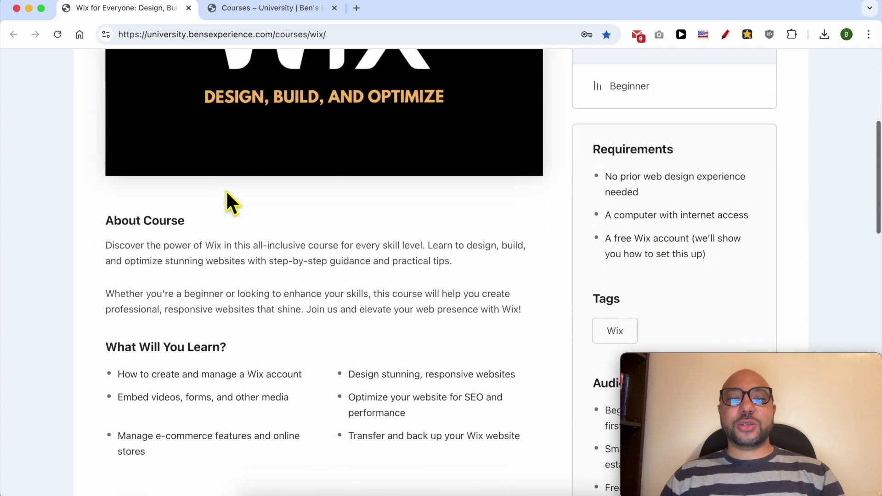
scroll(226, 192, down, 2)
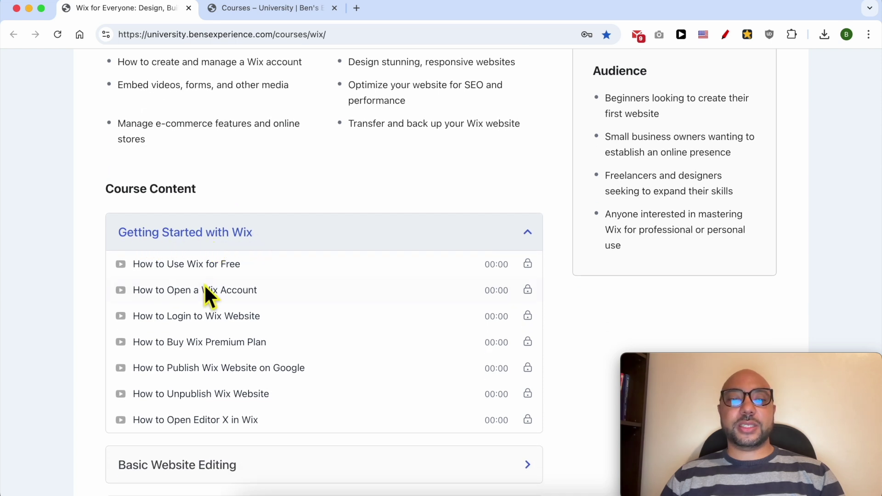
scroll(198, 284, down, 6)
click(191, 282)
scroll(246, 262, down, 5)
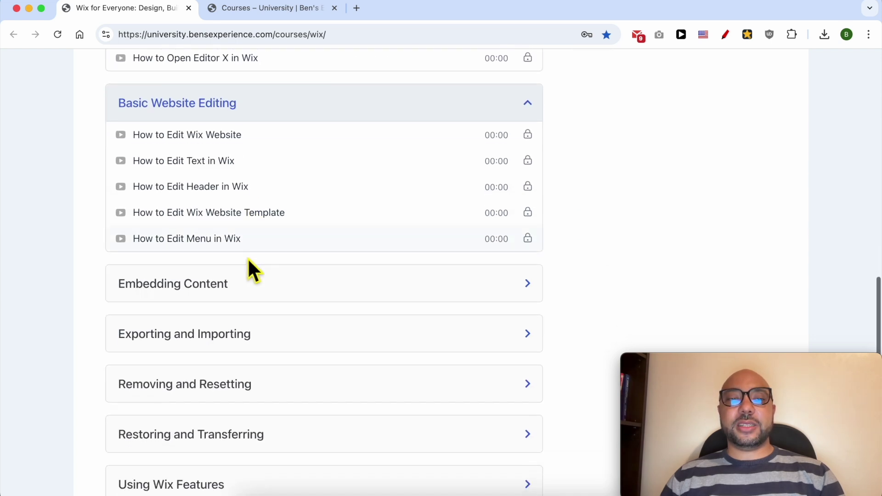
click(192, 294)
scroll(202, 292, down, 3)
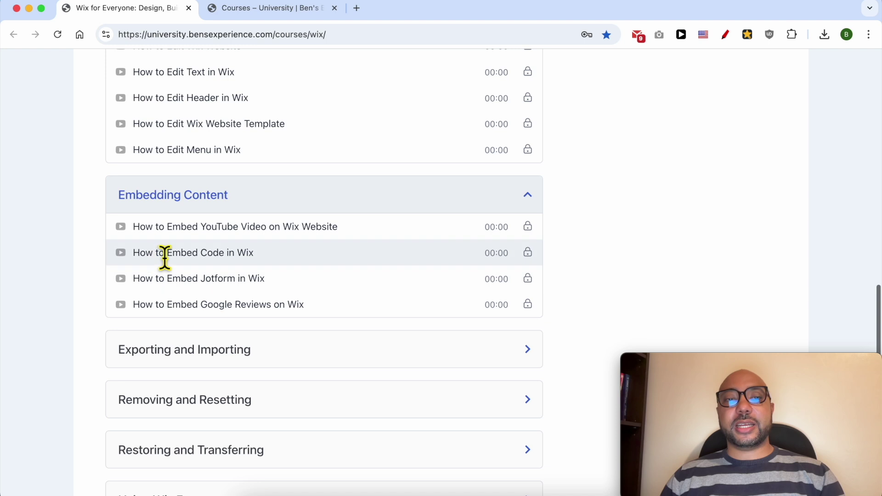
scroll(280, 244, down, 3)
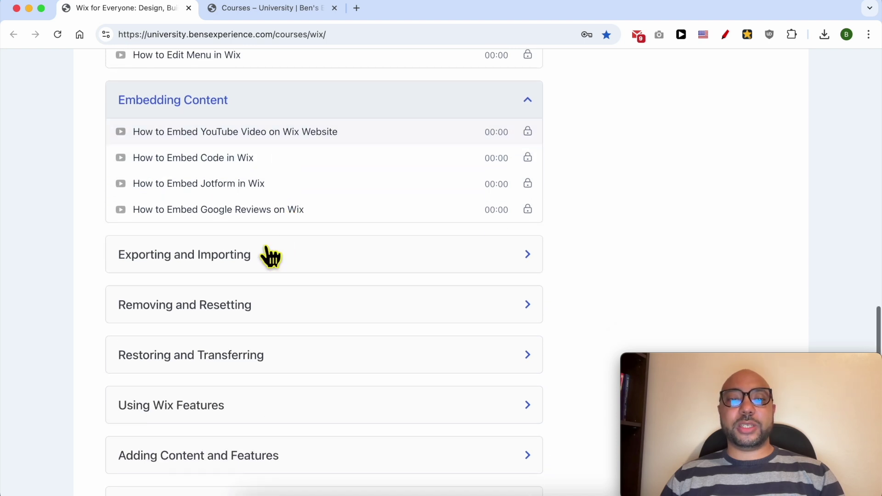
click(211, 268)
scroll(213, 275, down, 5)
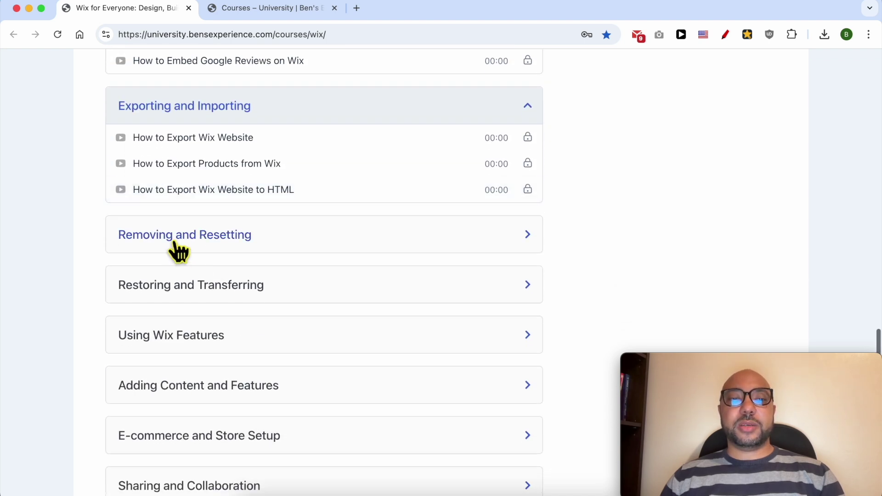
click(178, 249)
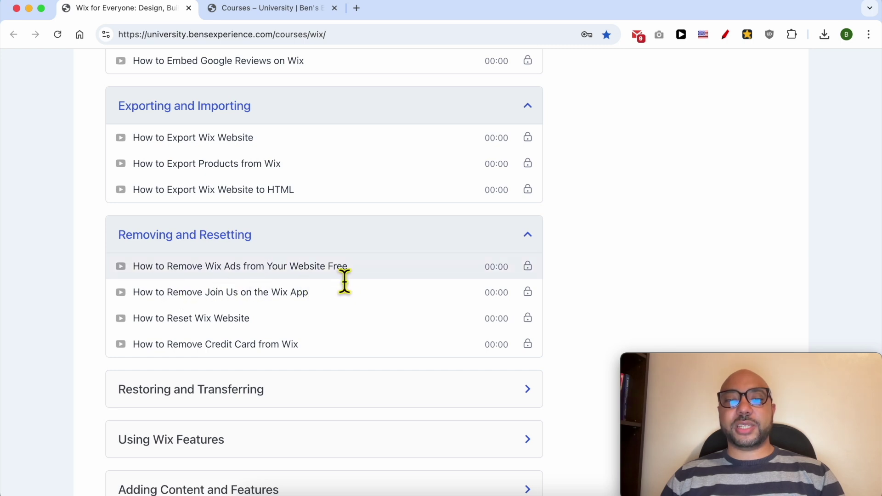
scroll(344, 281, down, 5)
click(174, 220)
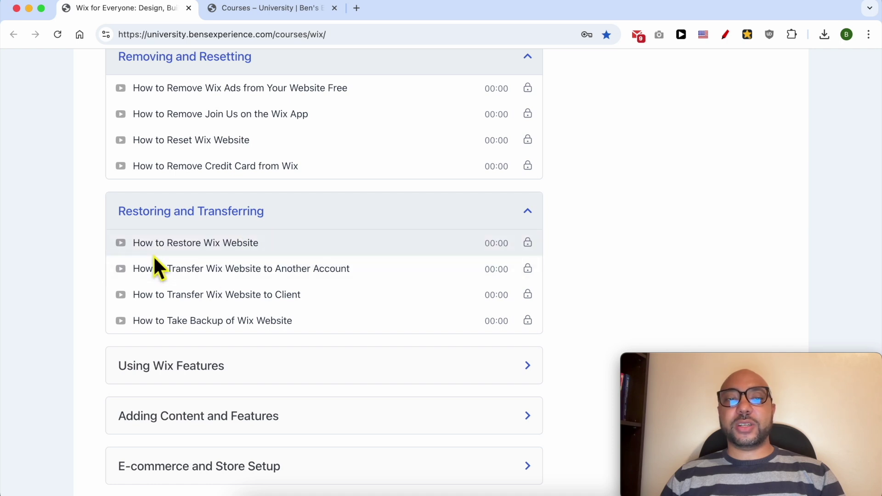
scroll(161, 314, down, 1)
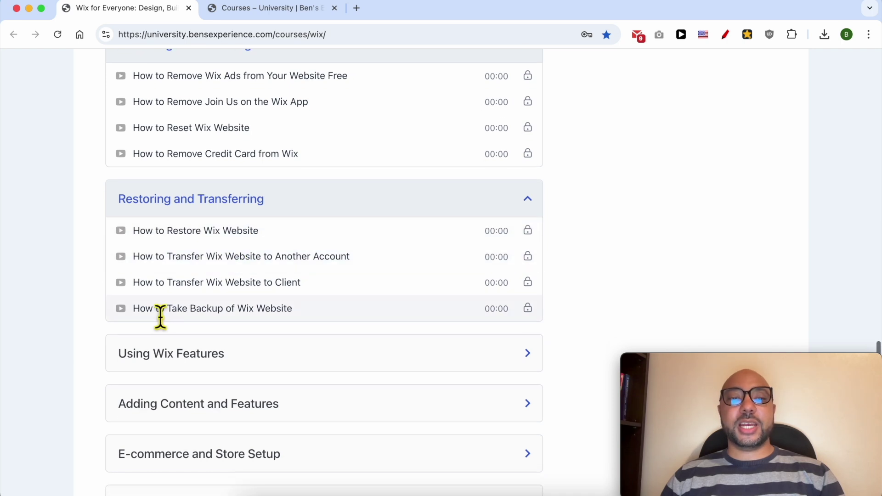
triple_click(161, 314)
scroll(164, 312, down, 4)
scroll(175, 253, down, 1)
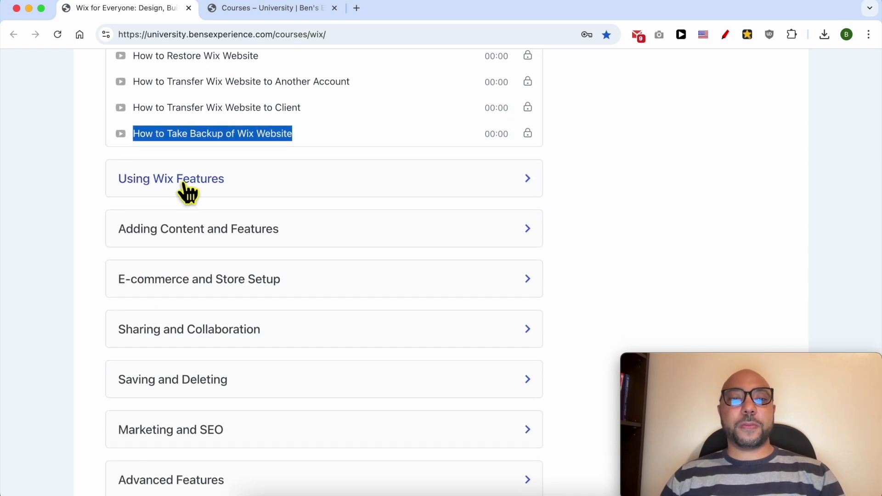
- Expand the remaining lesson sections, from Using Wix Features through Responsive Design
click(187, 191)
scroll(207, 191, down, 2)
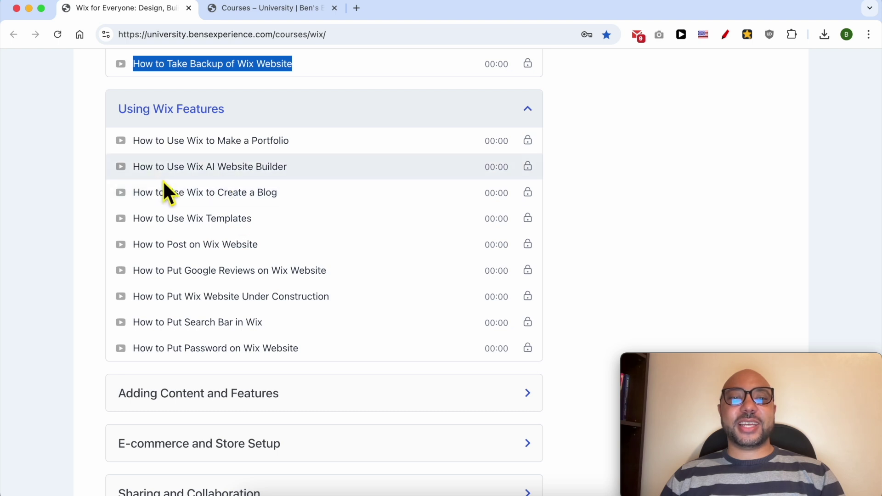
scroll(299, 188, down, 3)
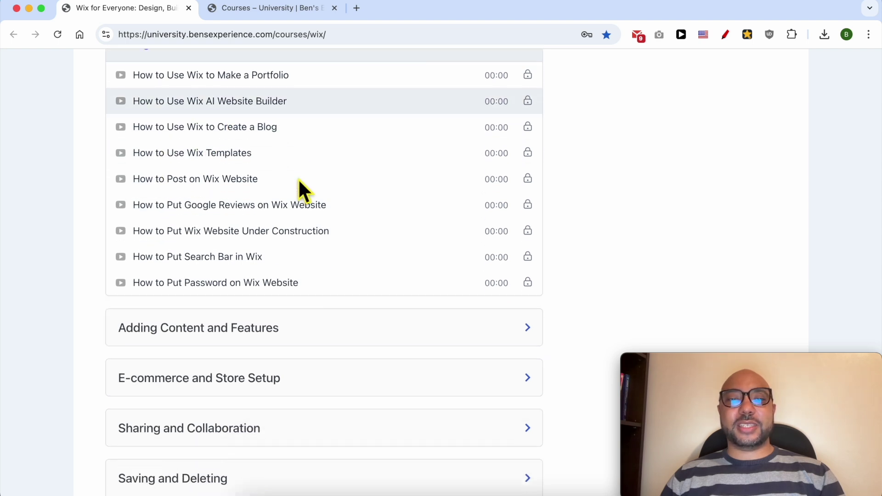
click(233, 258)
scroll(262, 246, down, 3)
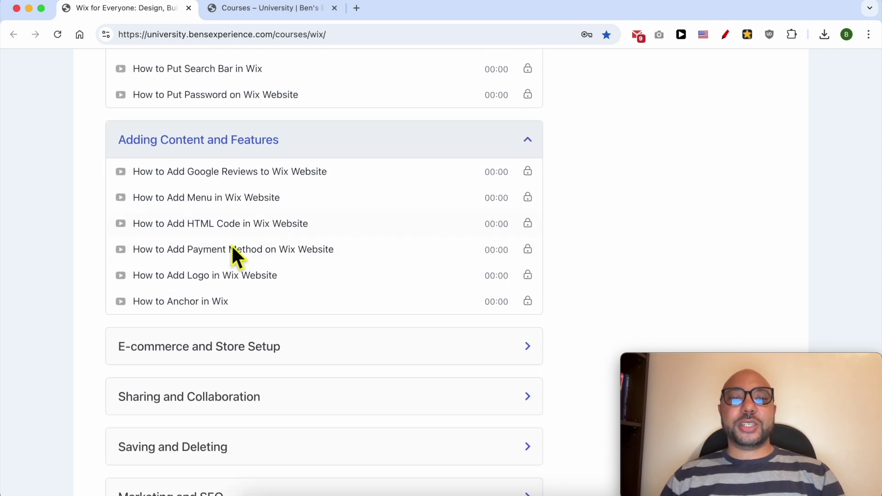
scroll(205, 325, down, 2)
click(206, 284)
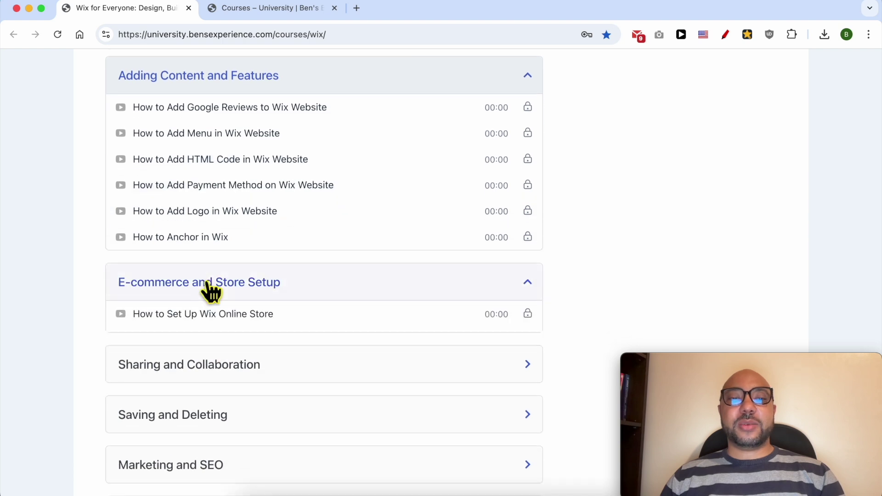
scroll(214, 295, down, 3)
scroll(213, 295, down, 3)
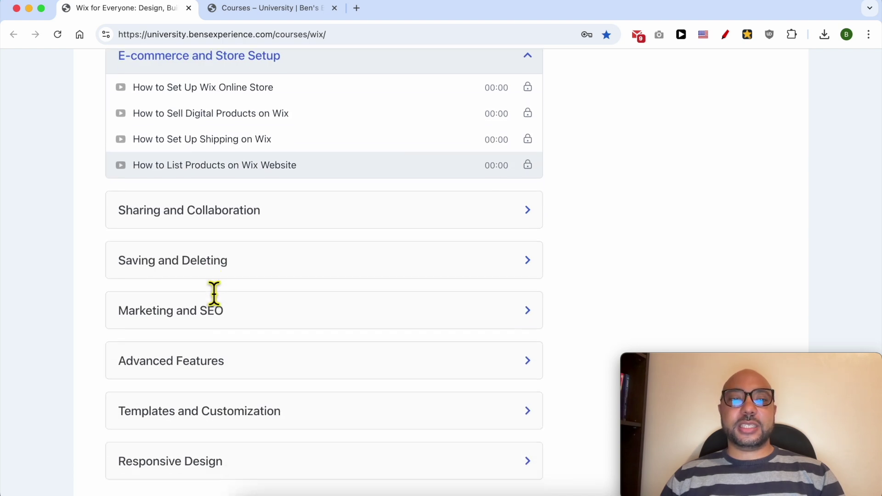
click(208, 211)
scroll(211, 222, down, 3)
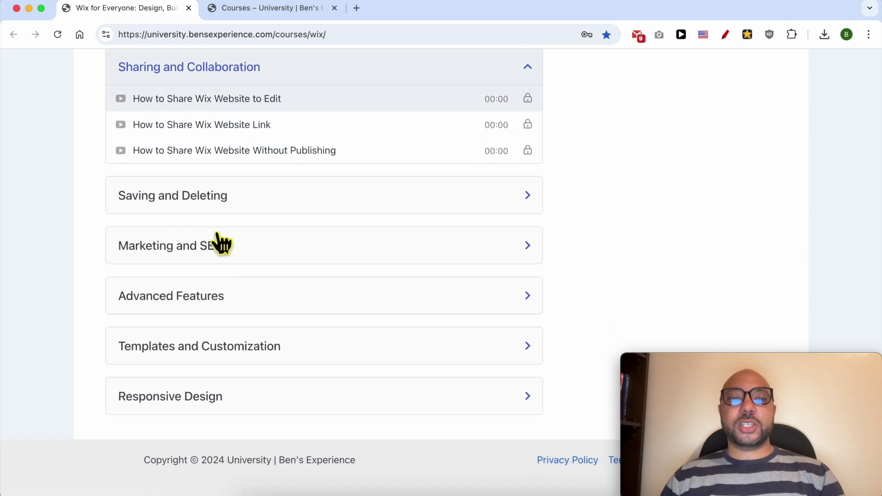
click(211, 208)
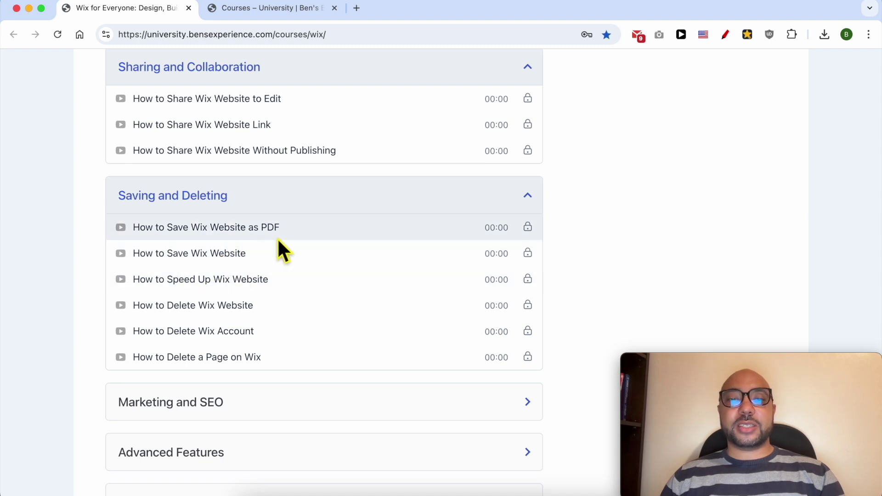
scroll(288, 239, down, 3)
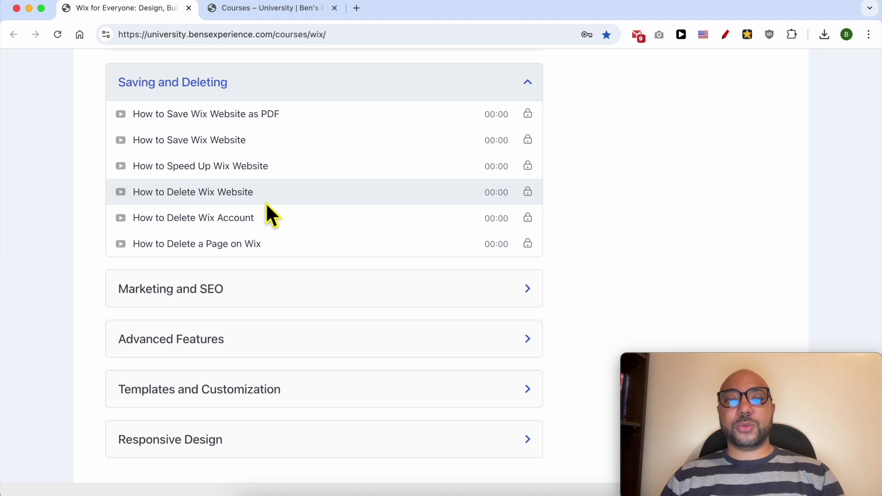
click(211, 294)
scroll(216, 299, down, 3)
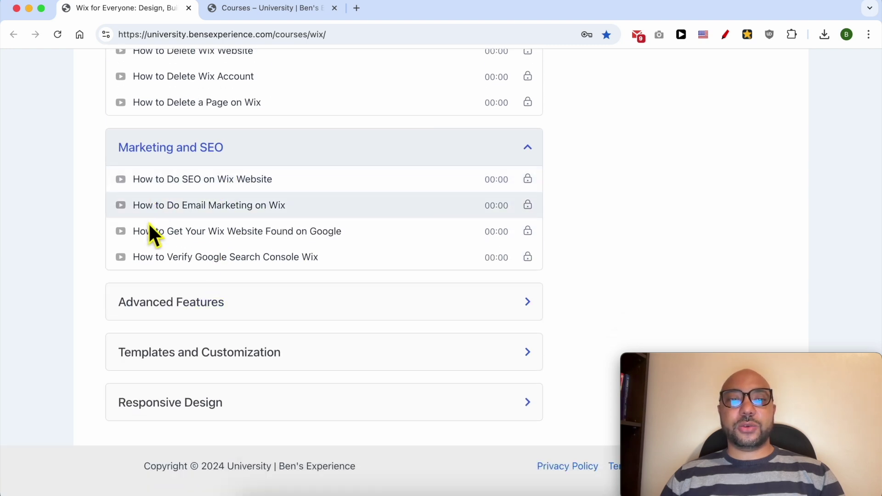
click(152, 302)
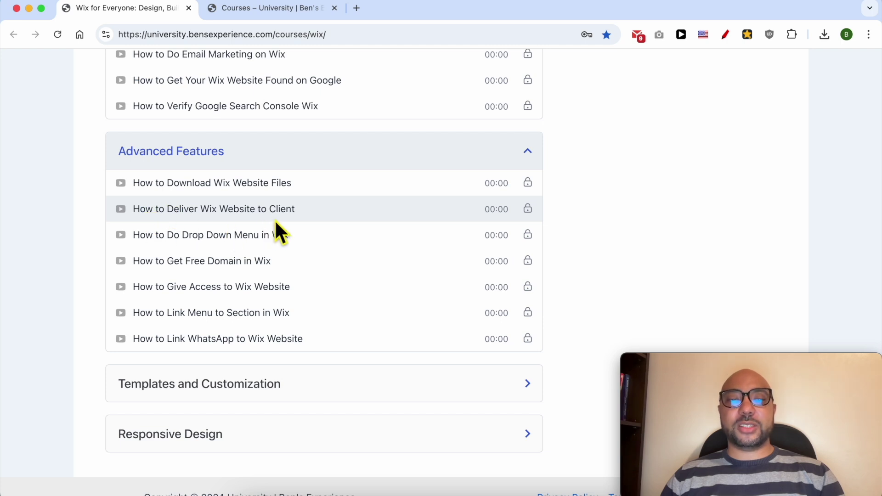
scroll(248, 299, down, 2)
click(232, 352)
click(228, 354)
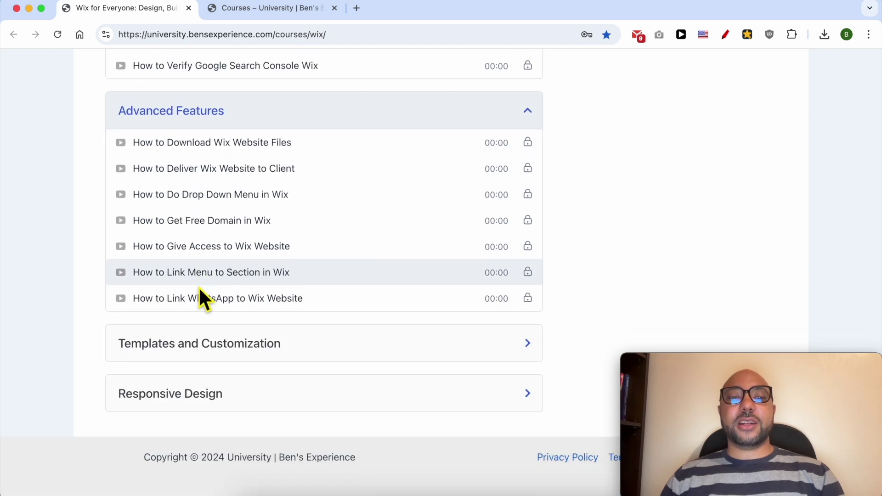
click(198, 345)
scroll(211, 359, down, 4)
click(197, 394)
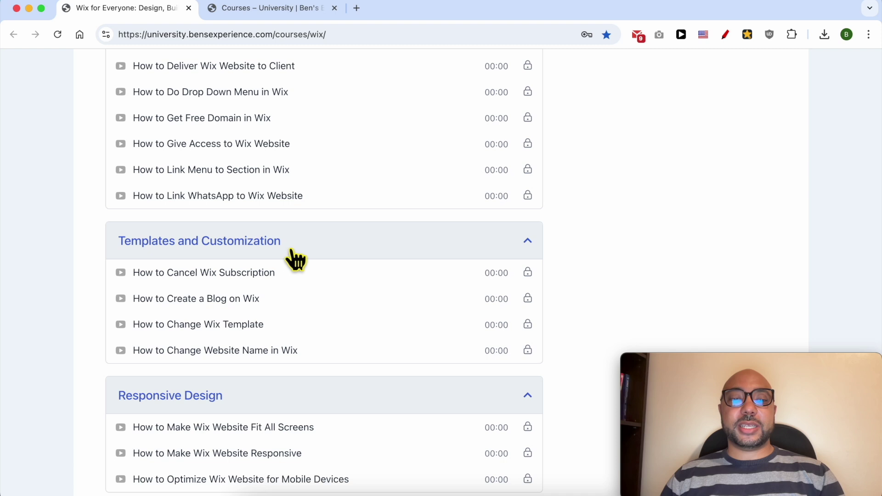
scroll(193, 415, down, 2)
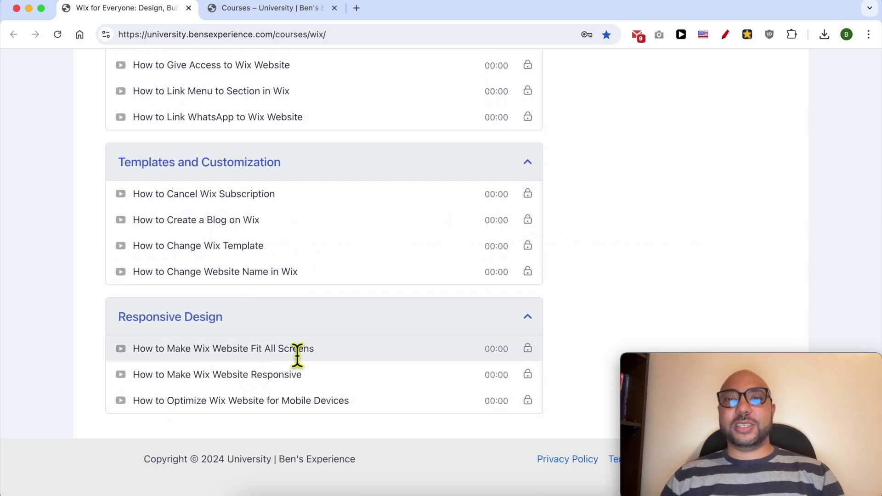
- Switch to the Courses – University tab showing the full course catalogue
scroll(296, 355, up, 20)
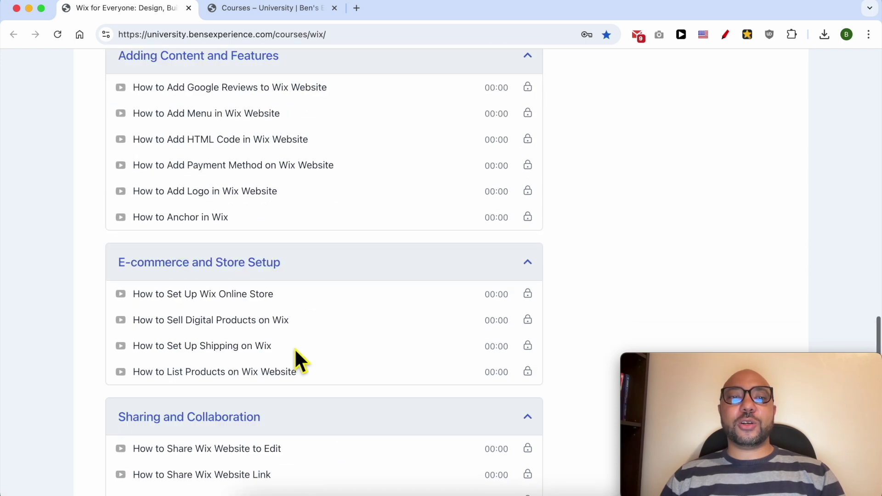
scroll(276, 230, up, 9)
click(274, 10)
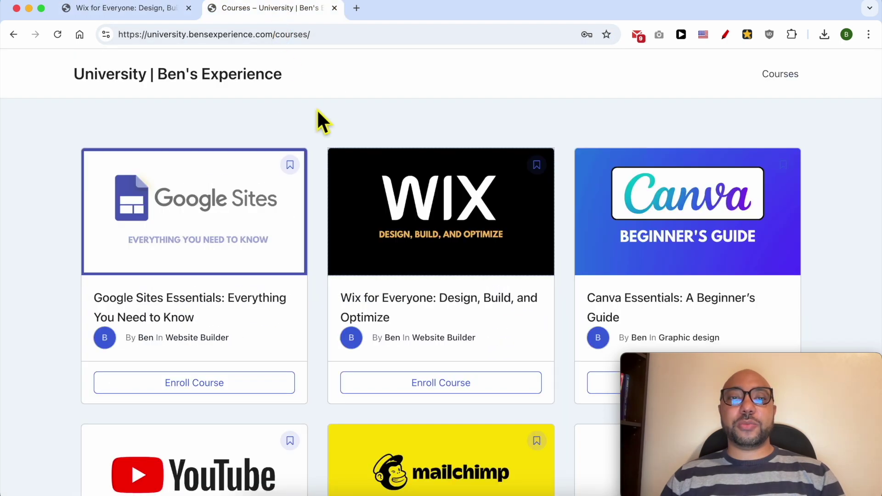
scroll(317, 111, down, 5)
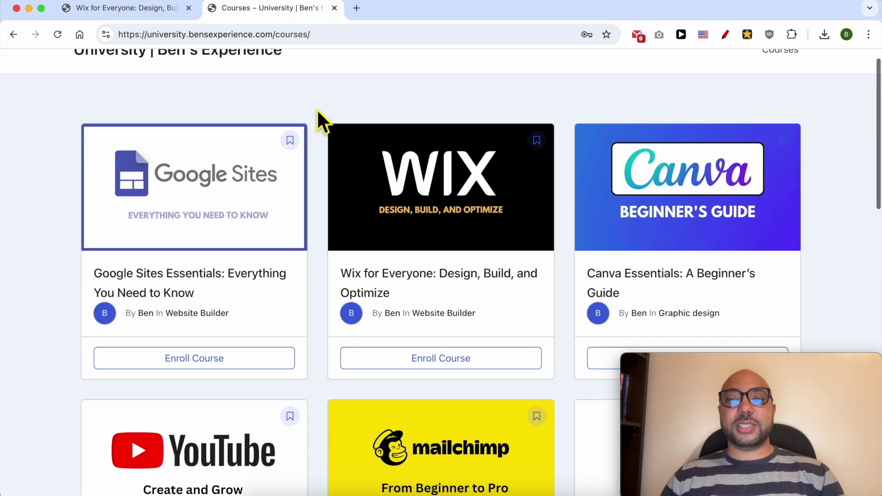
scroll(317, 111, down, 7)
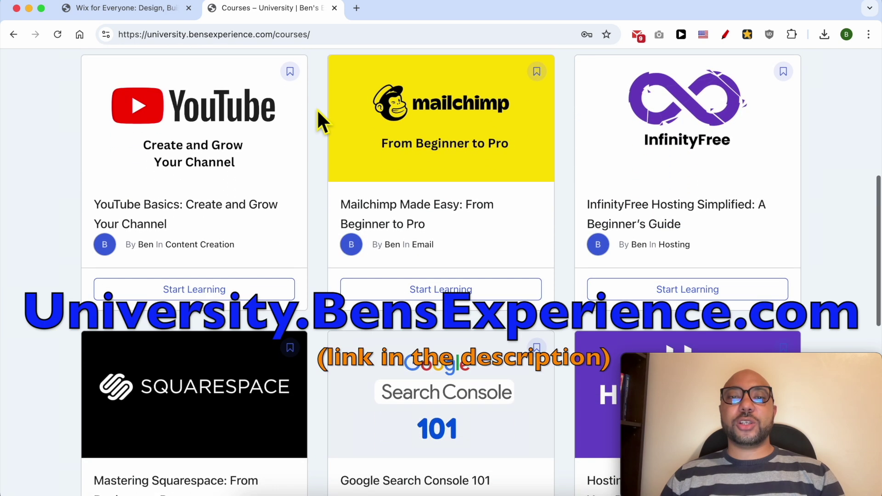
scroll(317, 110, down, 2)
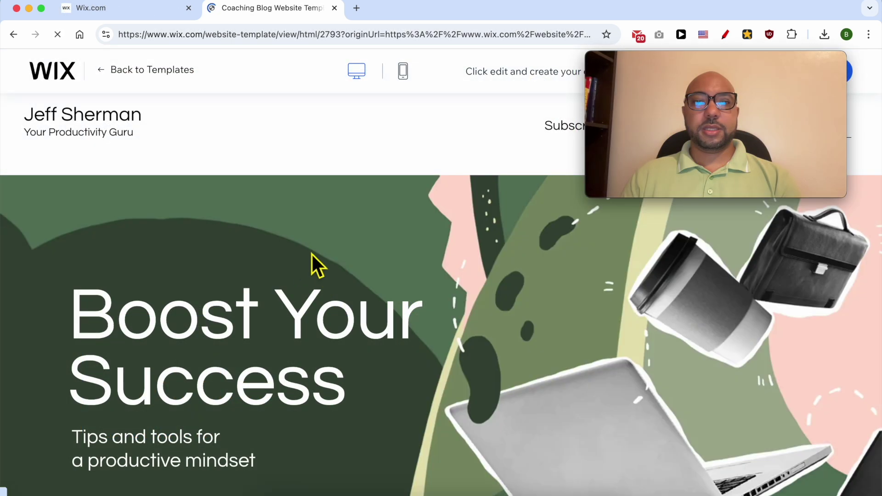
drag(708, 57, 737, 371)
- Open the Jeff Sherman Coaching Blog template in the Wix Editor via Edit this site
click(473, 234)
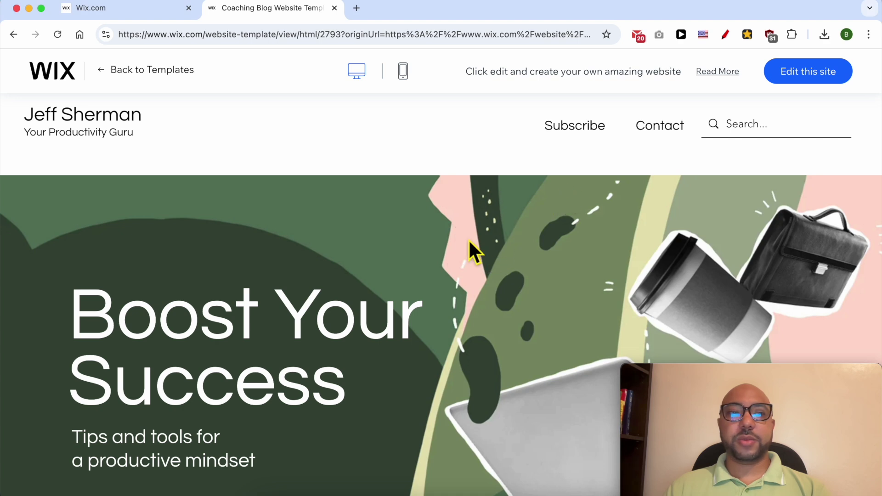
scroll(471, 268, down, 10)
scroll(473, 270, up, 5)
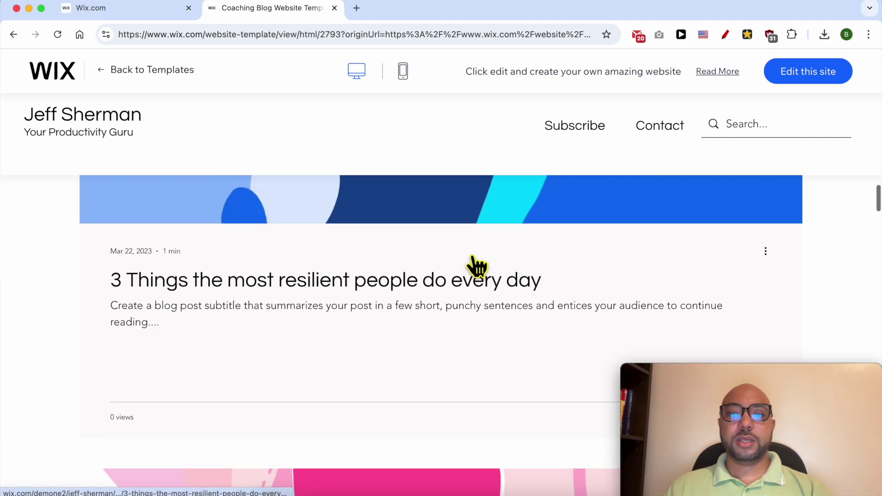
scroll(473, 266, up, 5)
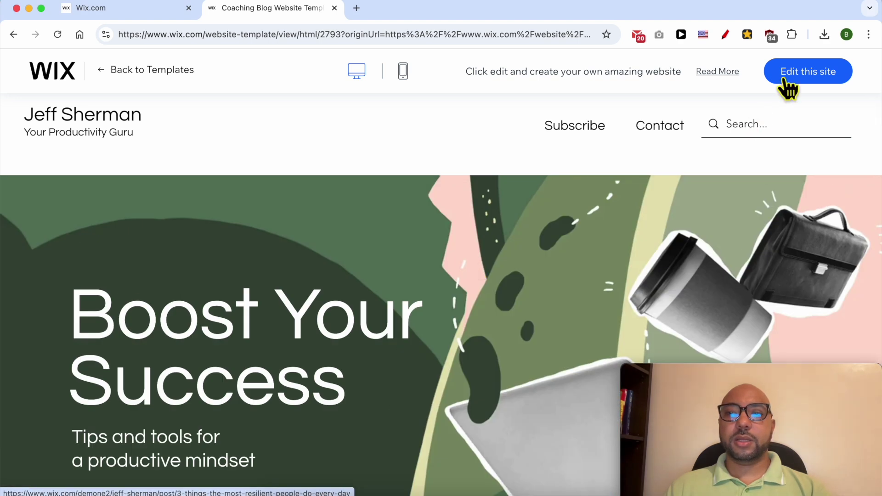
click(824, 74)
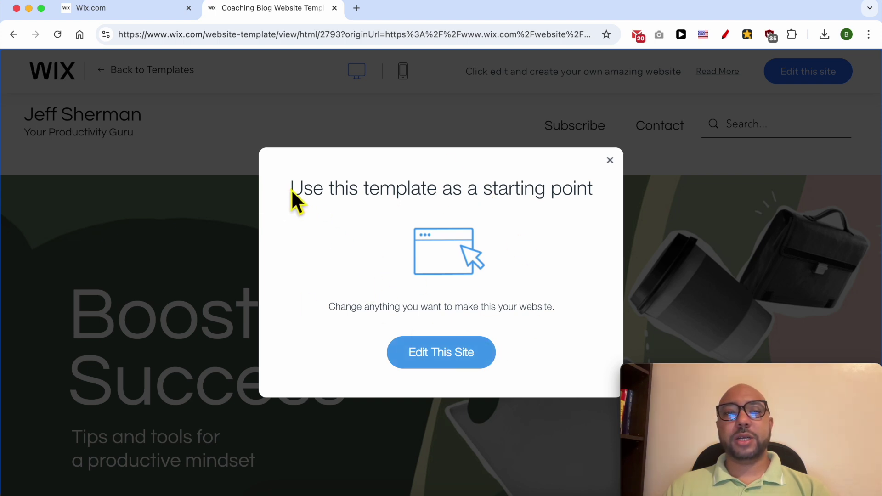
drag(291, 189, 570, 183)
click(603, 181)
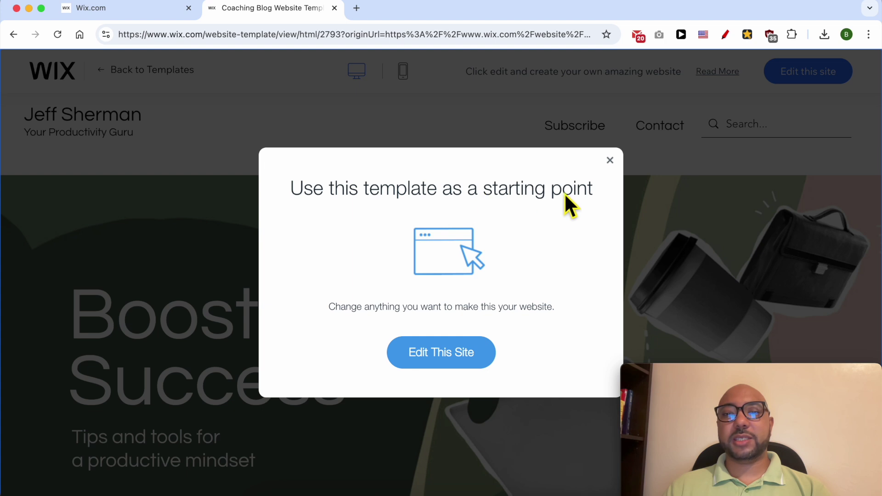
click(442, 352)
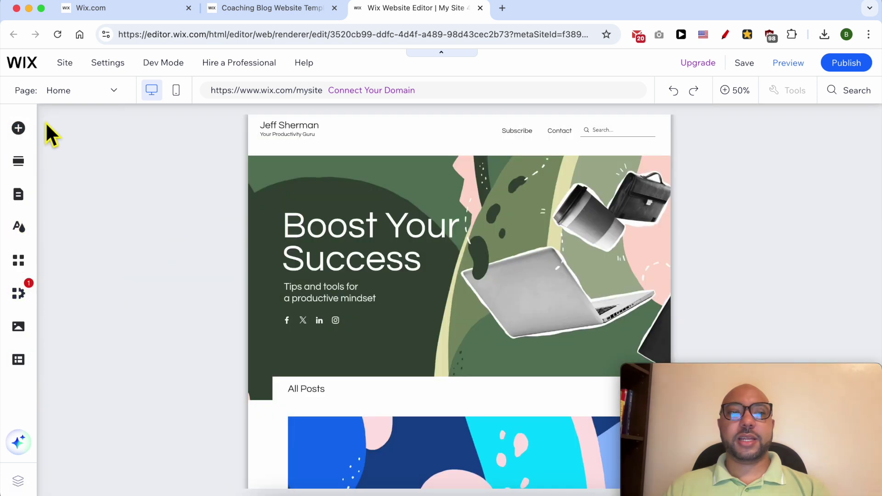
click(19, 130)
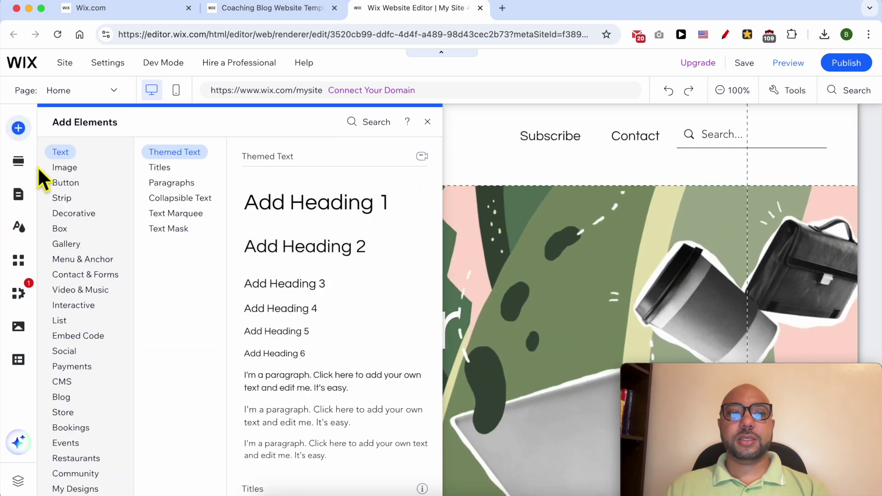
click(81, 177)
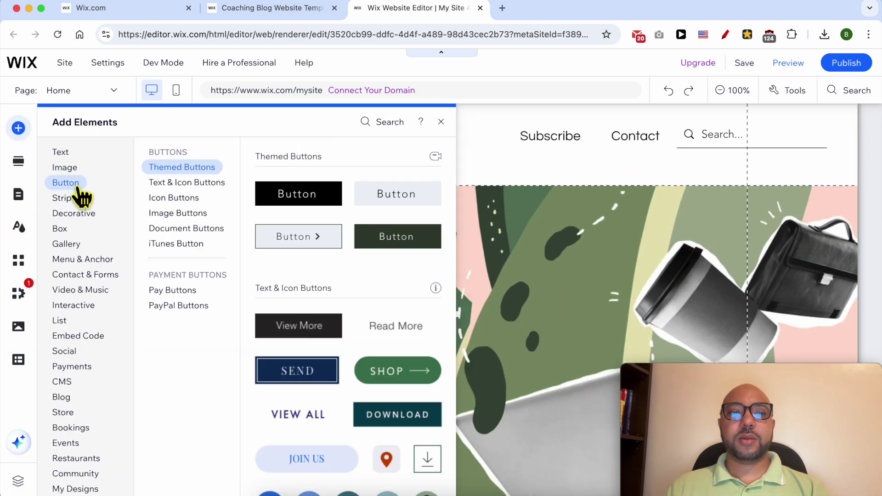
mouse_move(82, 216)
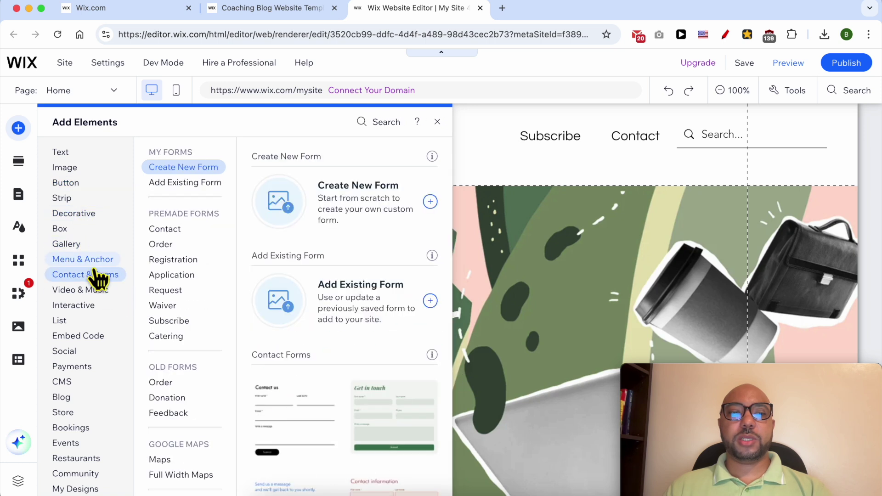
mouse_move(87, 286)
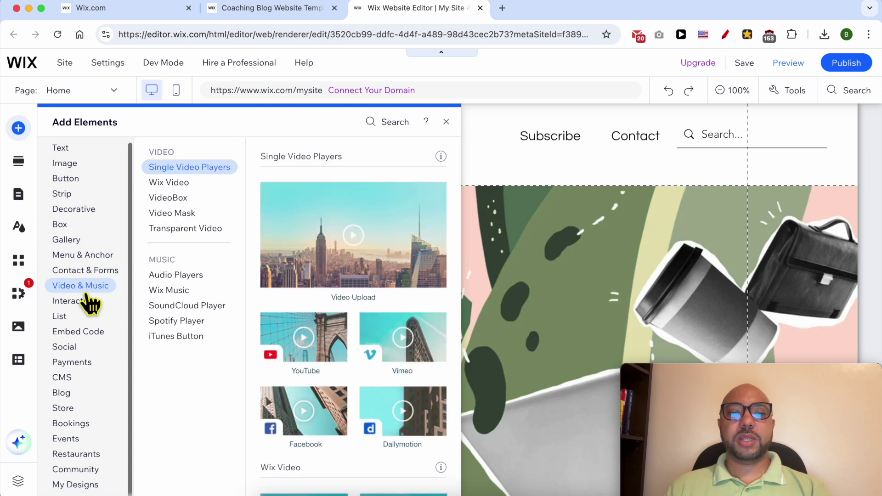
click(520, 309)
scroll(303, 230, down, 5)
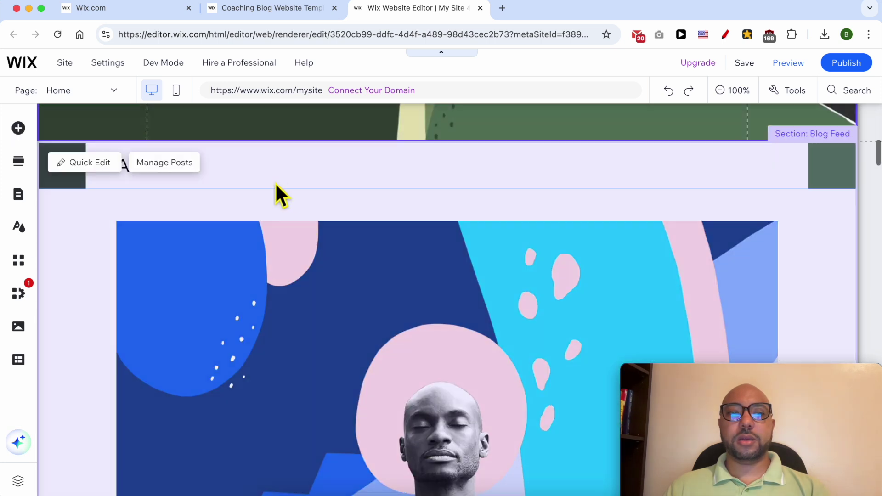
scroll(321, 258, up, 5)
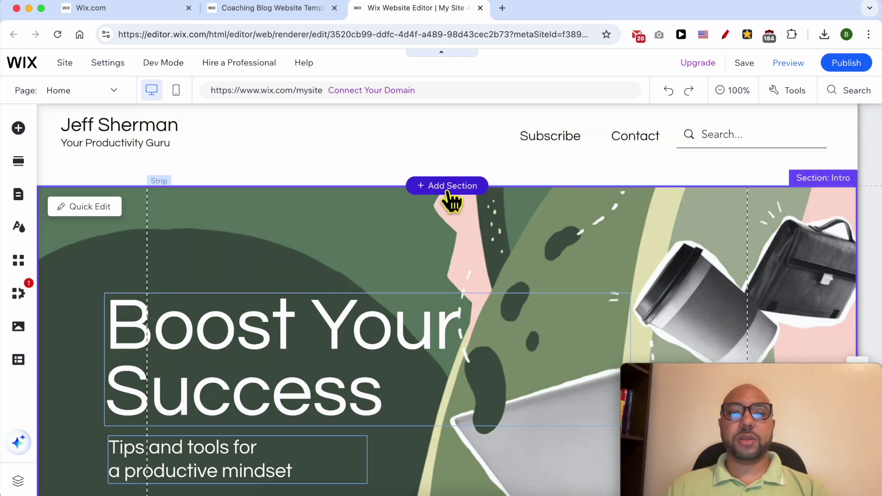
click(448, 188)
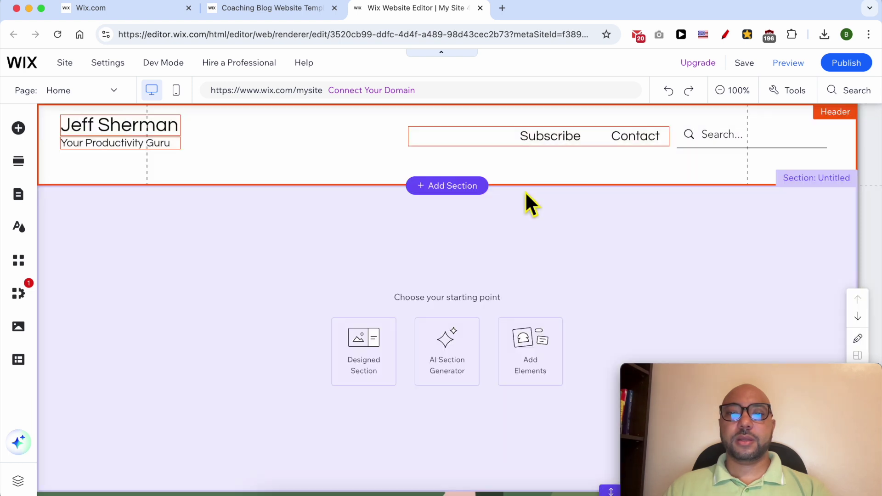
click(669, 90)
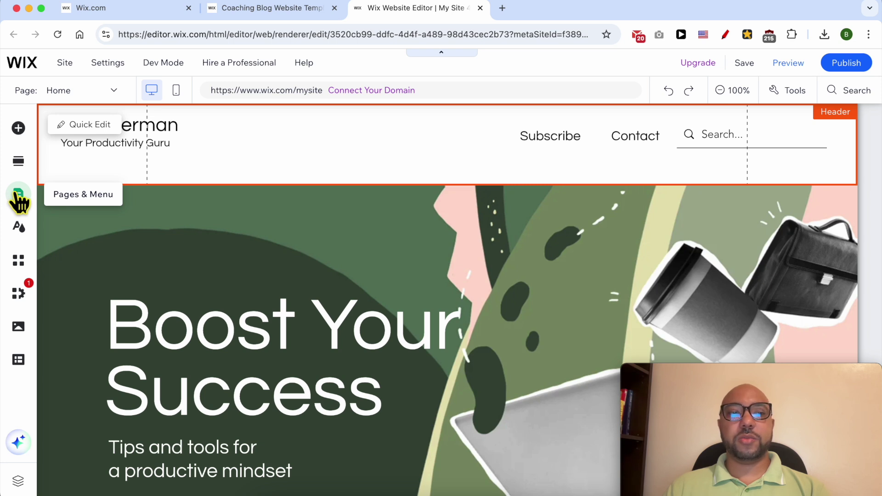
click(18, 227)
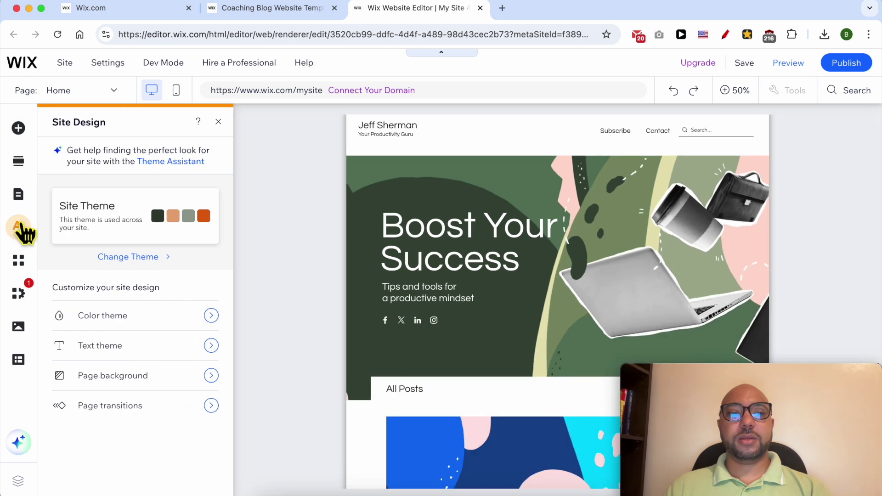
click(18, 261)
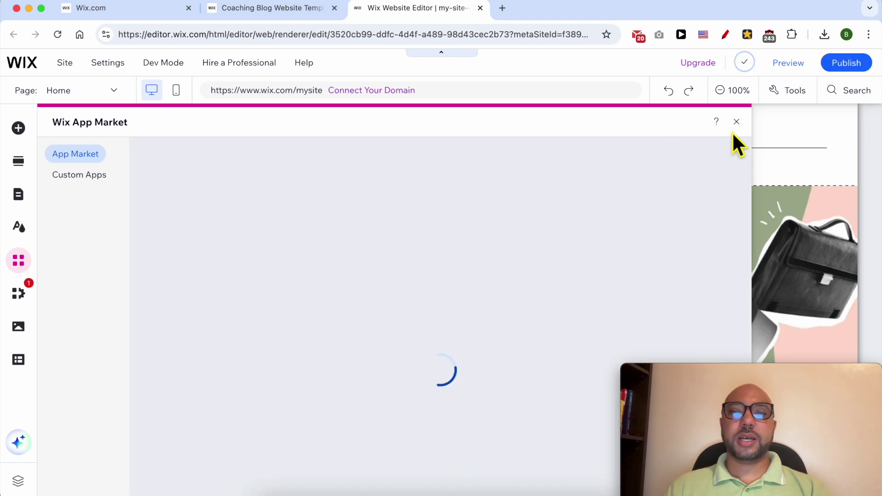
click(737, 121)
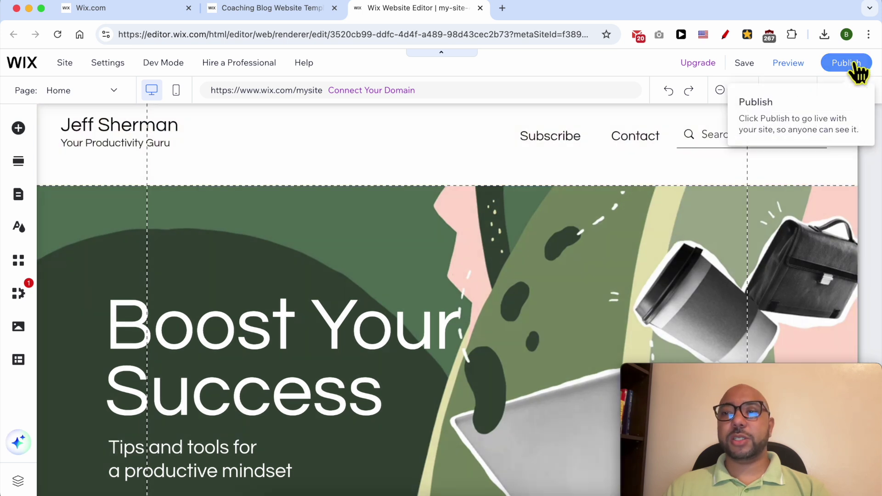
- Publish the coaching blog site and view its live Home page in a new tab
click(853, 63)
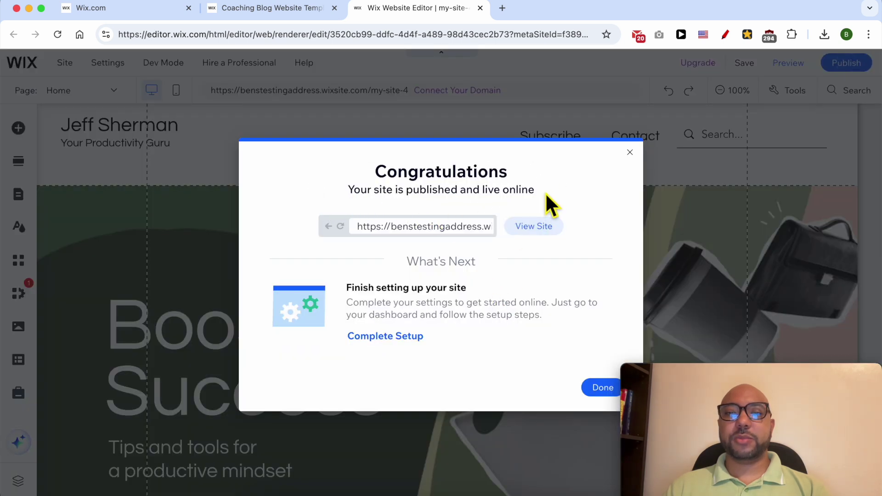
click(533, 226)
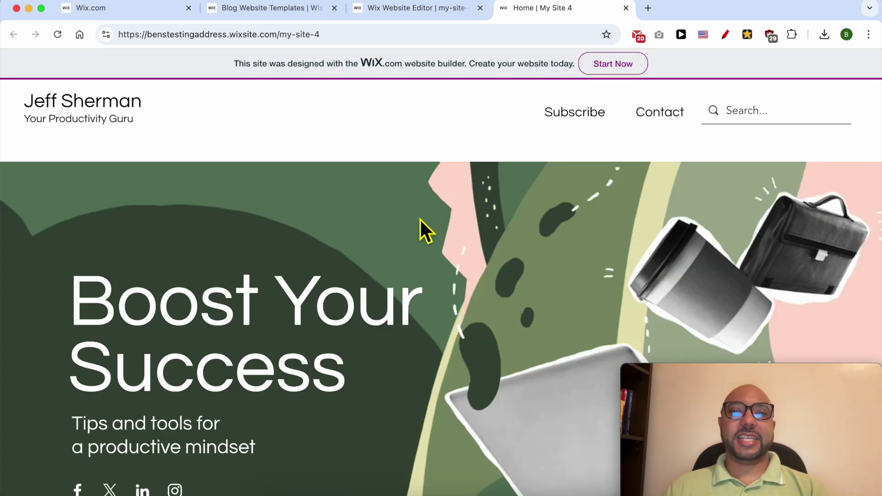
scroll(420, 219, down, 10)
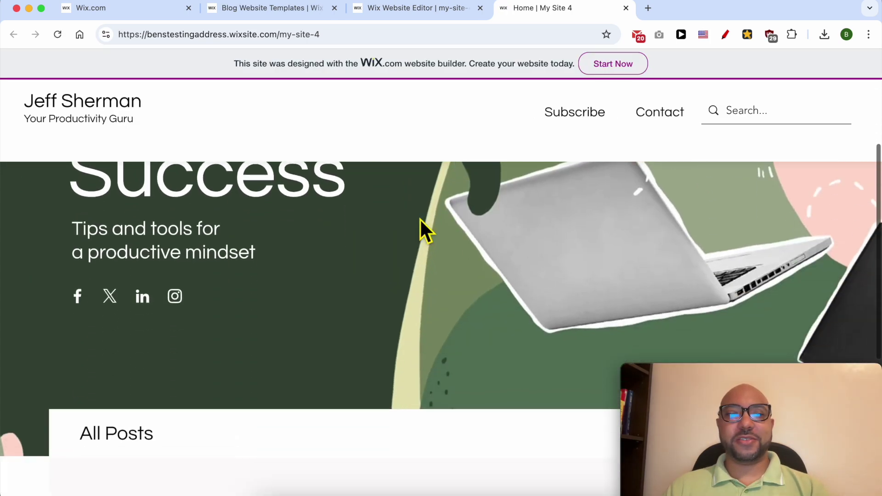
scroll(420, 218, up, 10)
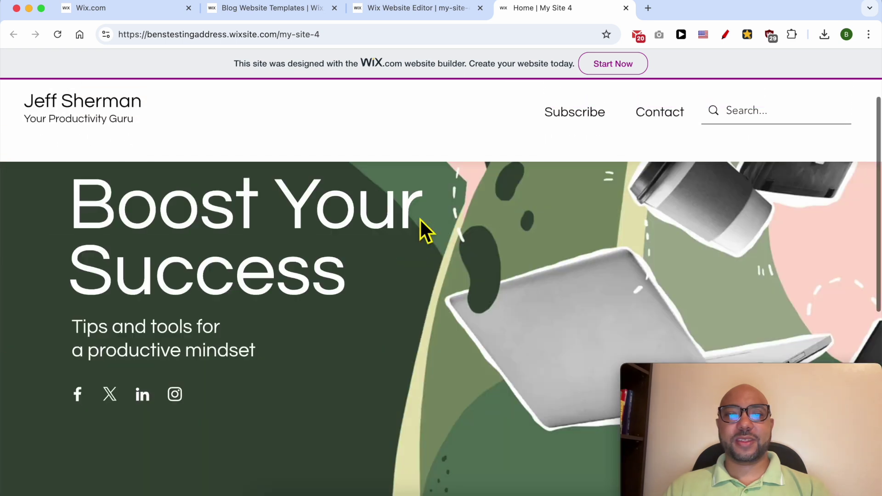